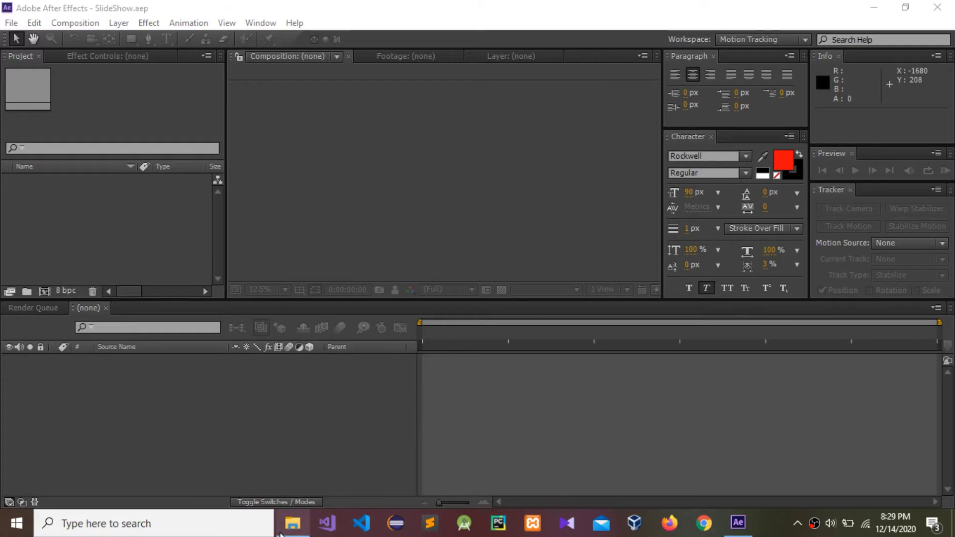
Import the five superhero images and Waterfall.mp3 from the After Effects folder in Videos into the project
{"action": "left_click", "coordinate": [292, 524]}
{"action": "left_click_drag", "start_coordinate": [647, 362], "coordinate": [163, 165]}
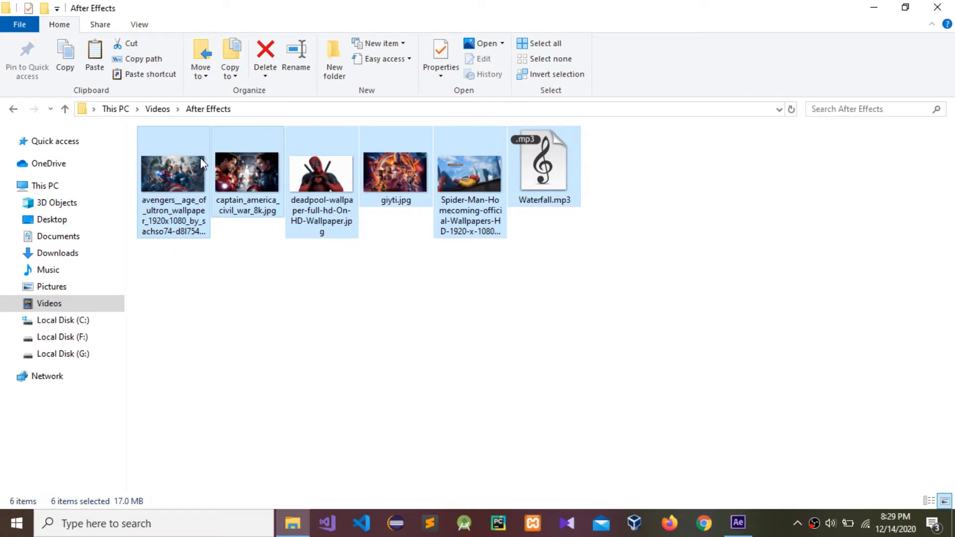
{"action": "left_click_drag", "start_coordinate": [248, 194], "coordinate": [136, 241]}
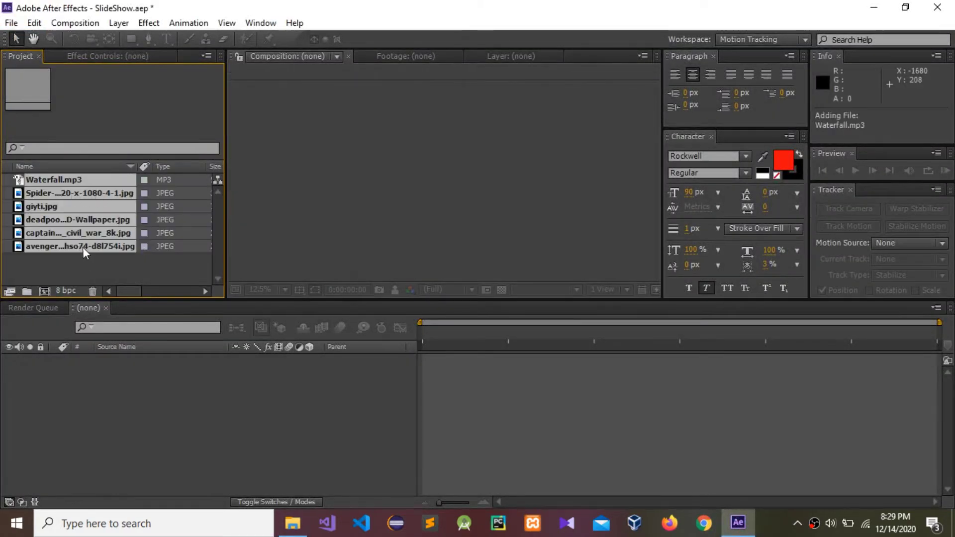
Create a new composition named SlideShow, keeping the 1920 x 1080, 30 fps and one-minute duration settings
{"action": "left_click", "coordinate": [88, 261]}
{"action": "right_click", "coordinate": [88, 262]}
{"action": "left_click", "coordinate": [144, 271]}
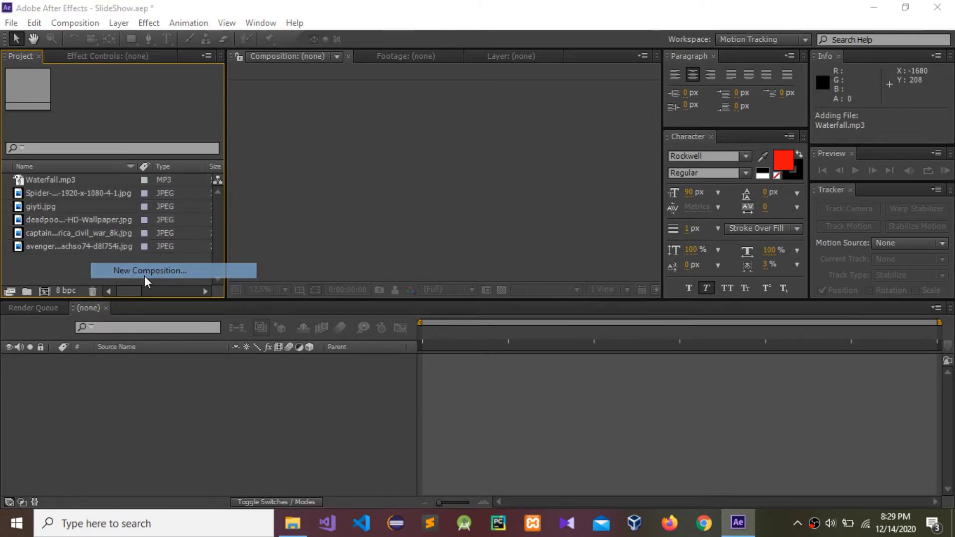
{"action": "type", "text": "SlideShow"}
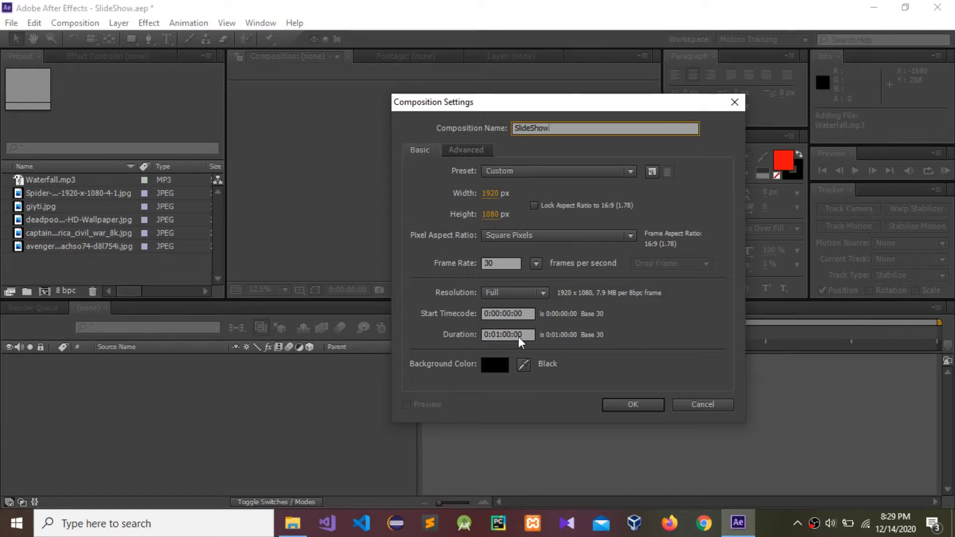
{"action": "left_click", "coordinate": [652, 407]}
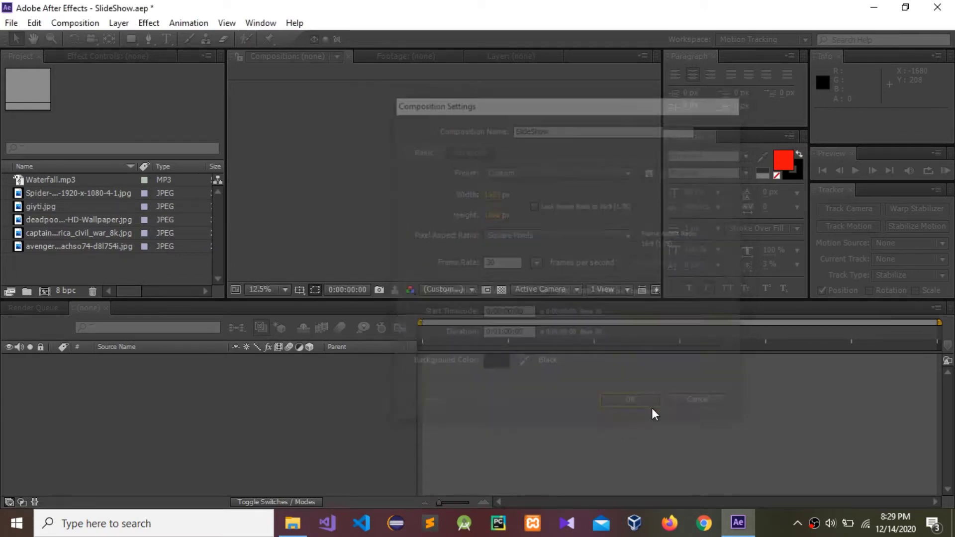
Add Waterfall.mp3 to the SlideShow timeline, with all five images placed as layers beneath it
{"action": "left_click_drag", "start_coordinate": [50, 179], "coordinate": [146, 381]}
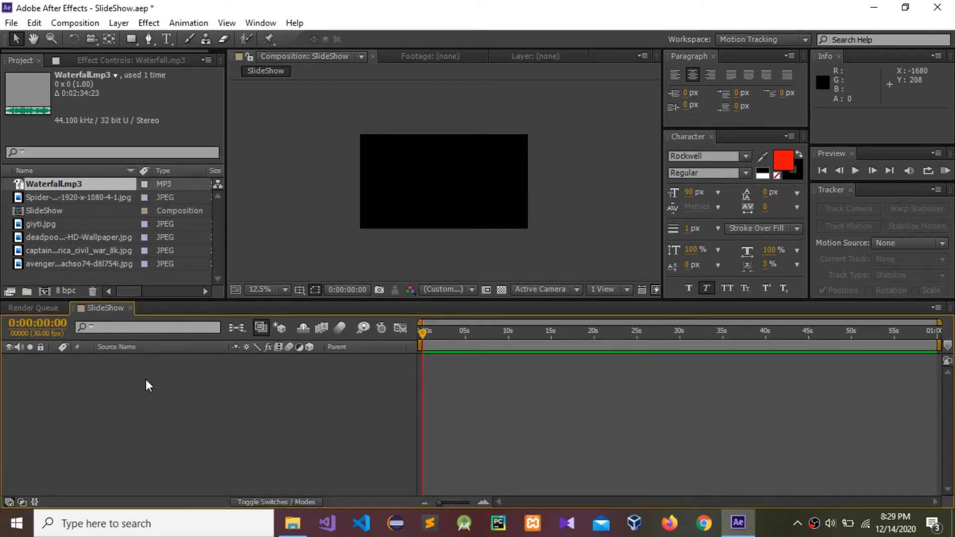
{"action": "left_click", "coordinate": [91, 265]}
{"action": "left_click", "coordinate": [65, 240], "text": "ctrl"}
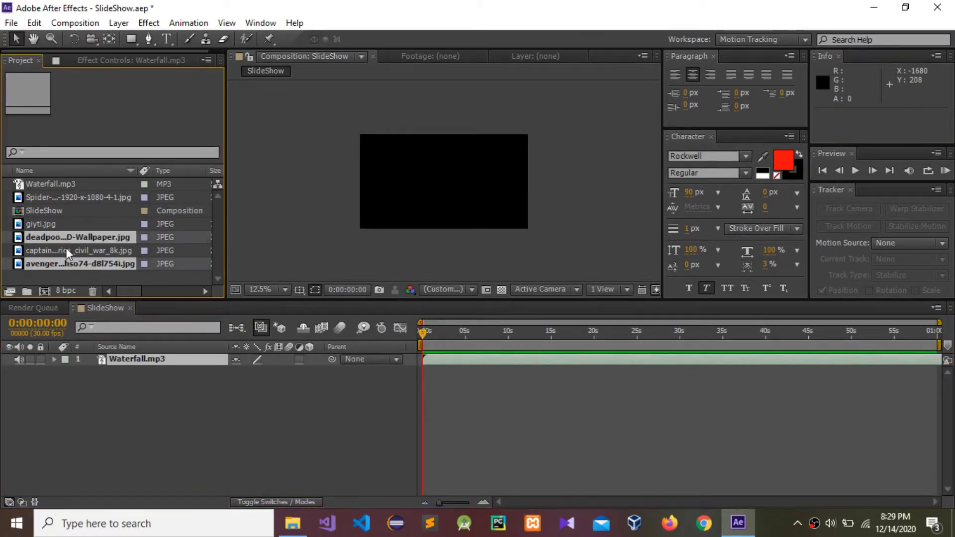
{"action": "left_click", "coordinate": [65, 248], "text": "ctrl"}
{"action": "left_click", "coordinate": [54, 222], "text": "ctrl"}
{"action": "left_click", "coordinate": [48, 196], "text": "ctrl"}
{"action": "left_click_drag", "start_coordinate": [78, 232], "coordinate": [144, 436]}
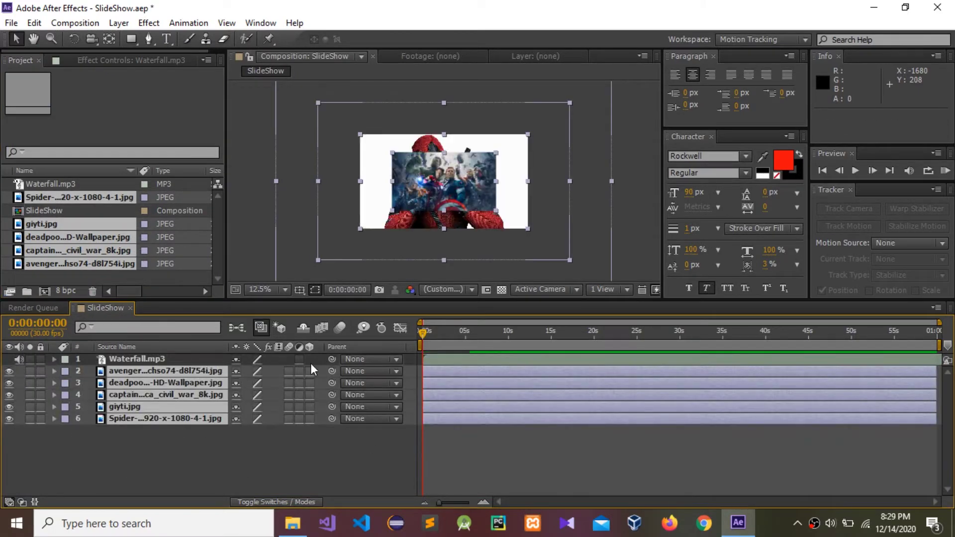
Move the Spider-Man image layer directly below the Avengers layer and dismiss the OBS Studio notification
{"action": "left_click_drag", "start_coordinate": [153, 420], "coordinate": [163, 372]}
{"action": "left_click", "coordinate": [169, 435]}
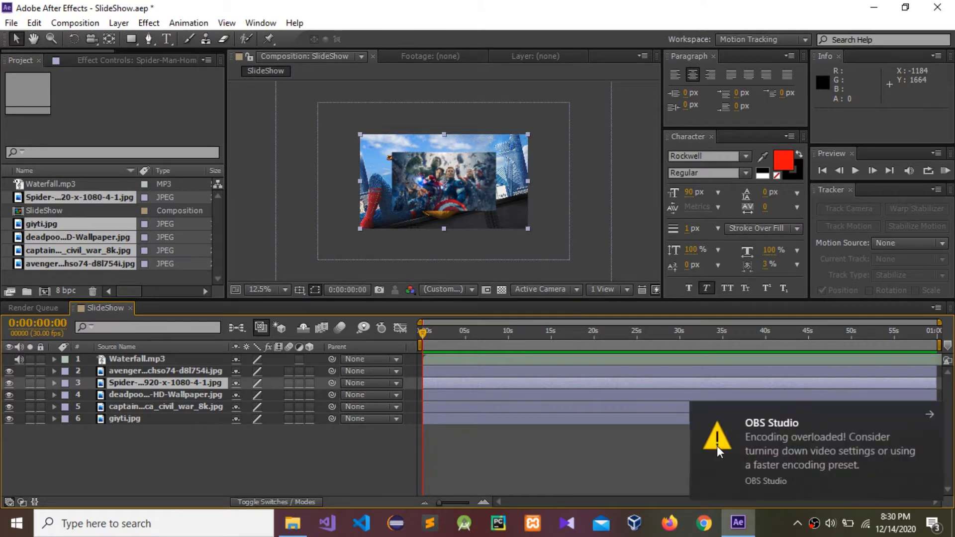
{"action": "left_click", "coordinate": [930, 415]}
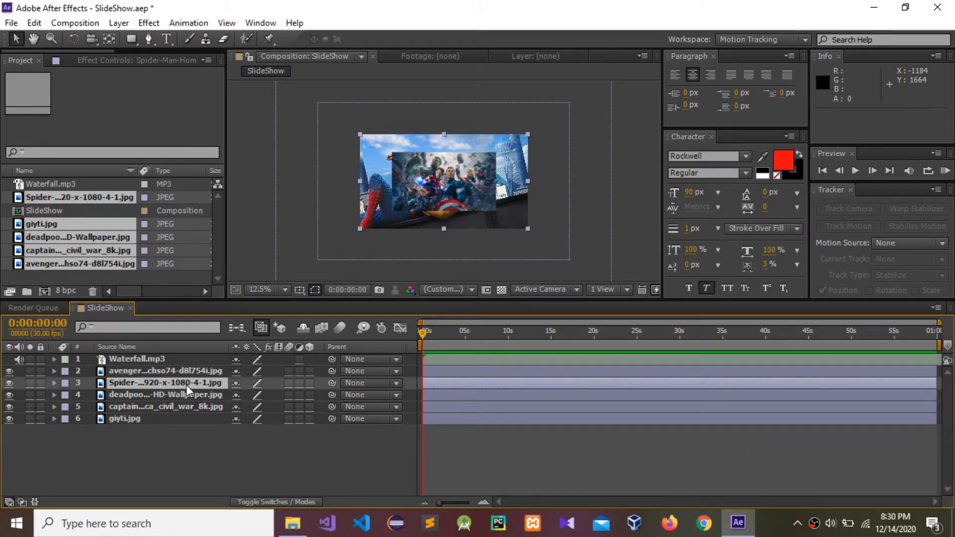
Trim all five image layers together to a duration of about 12 seconds, leaving out the Waterfall.mp3 layer
{"action": "key", "text": "ctrl+a"}
{"action": "left_click", "coordinate": [157, 358], "text": "ctrl"}
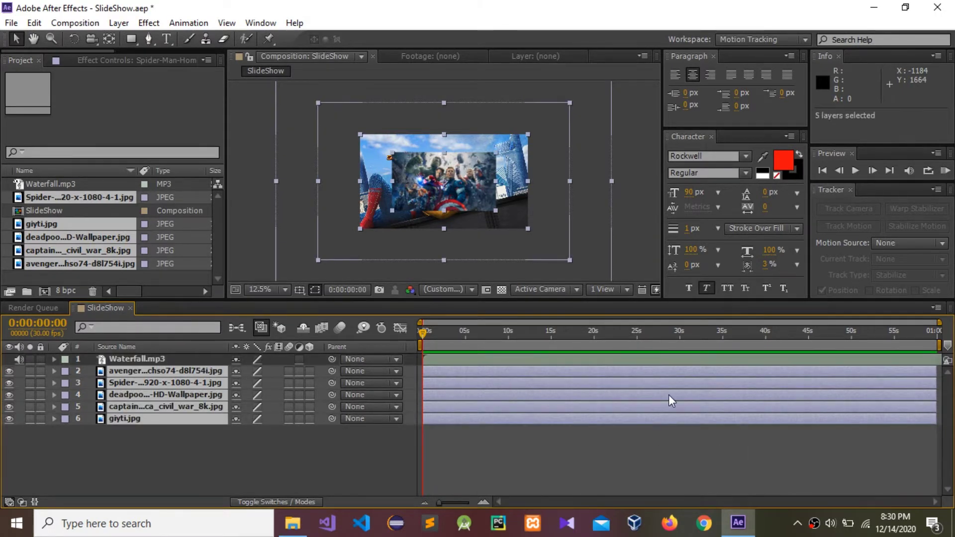
{"action": "left_click_drag", "start_coordinate": [934, 382], "coordinate": [526, 417]}
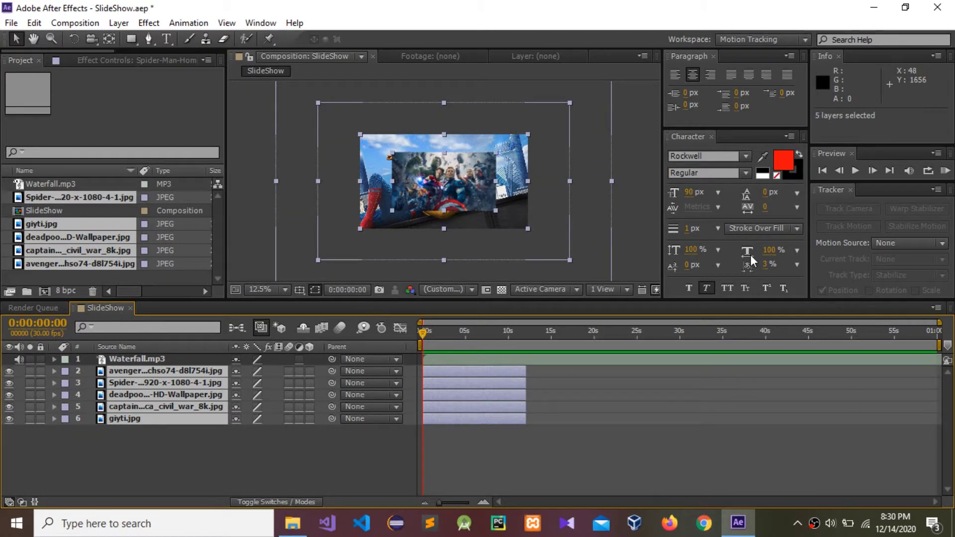
Arrange the Spider-Man, Deadpool, Captain America and giyti.jpg layers end to end in time after the Avengers layer
{"action": "left_click", "coordinate": [509, 423]}
{"action": "left_click_drag", "start_coordinate": [434, 388], "coordinate": [534, 389]}
{"action": "left_click", "coordinate": [463, 398]}
{"action": "left_click_drag", "start_coordinate": [432, 394], "coordinate": [641, 401]}
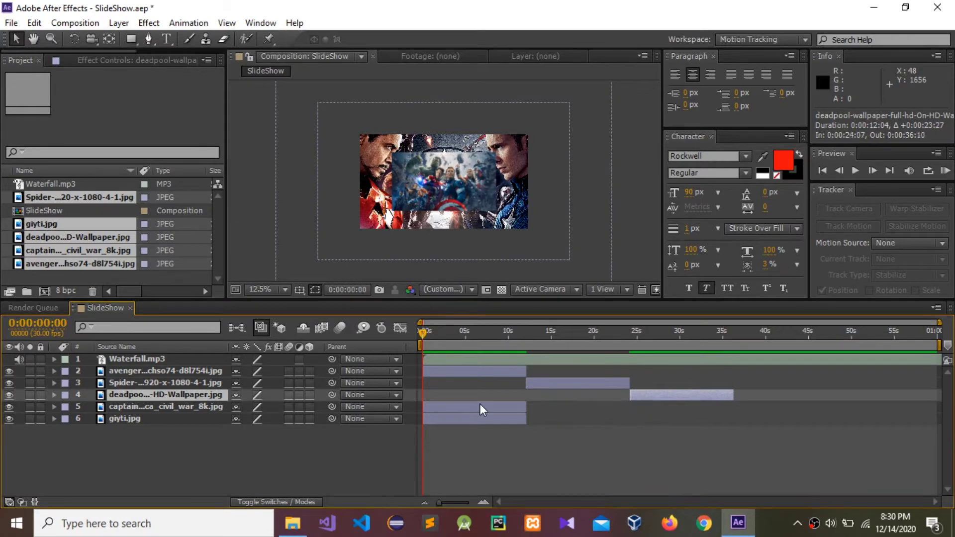
{"action": "left_click_drag", "start_coordinate": [449, 407], "coordinate": [764, 408]}
{"action": "left_click_drag", "start_coordinate": [477, 420], "coordinate": [895, 423]}
{"action": "left_click", "coordinate": [540, 423]}
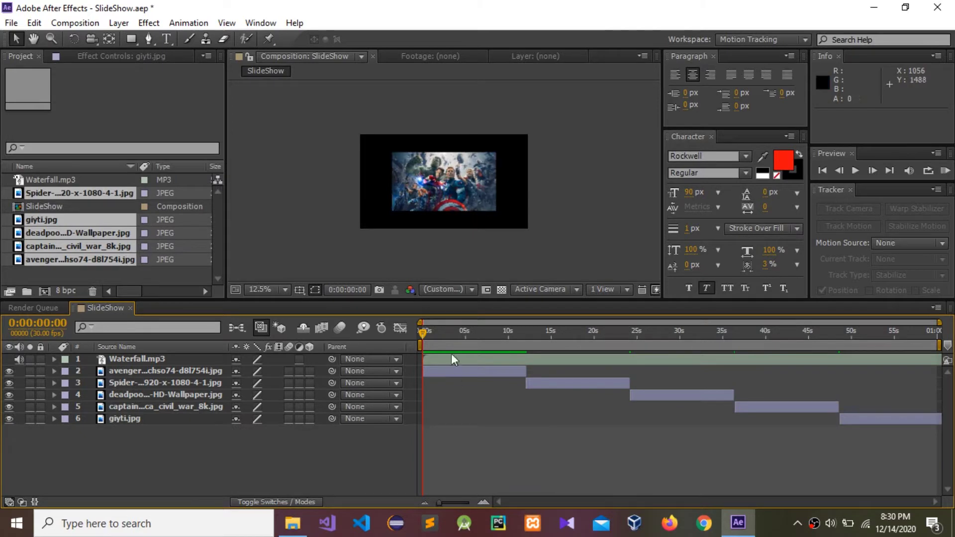
Scale the Avengers image to about 163% wide and 169% high and nudge it up slightly so it fills the frame
{"action": "left_click", "coordinate": [464, 371]}
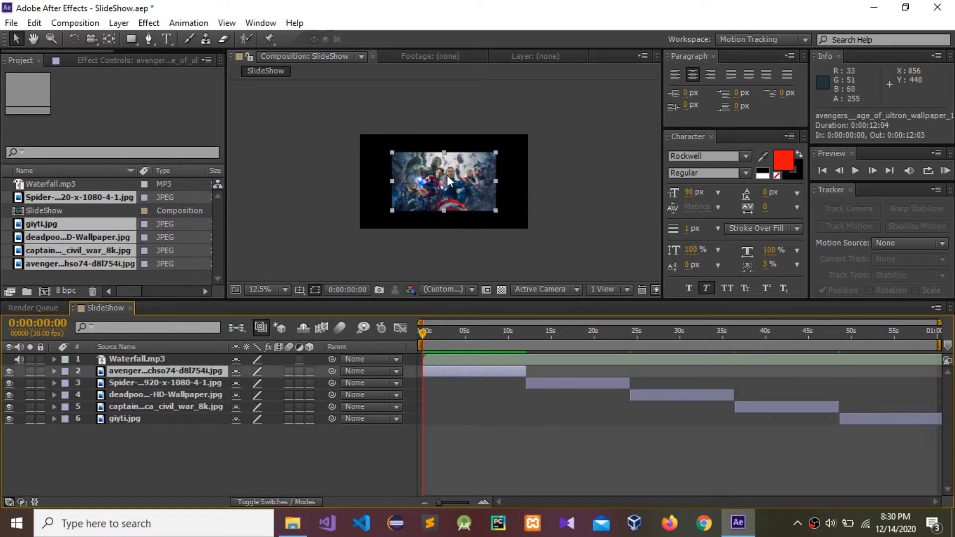
{"action": "left_click_drag", "start_coordinate": [497, 181], "coordinate": [528, 184]}
{"action": "left_click_drag", "start_coordinate": [445, 152], "coordinate": [441, 136]}
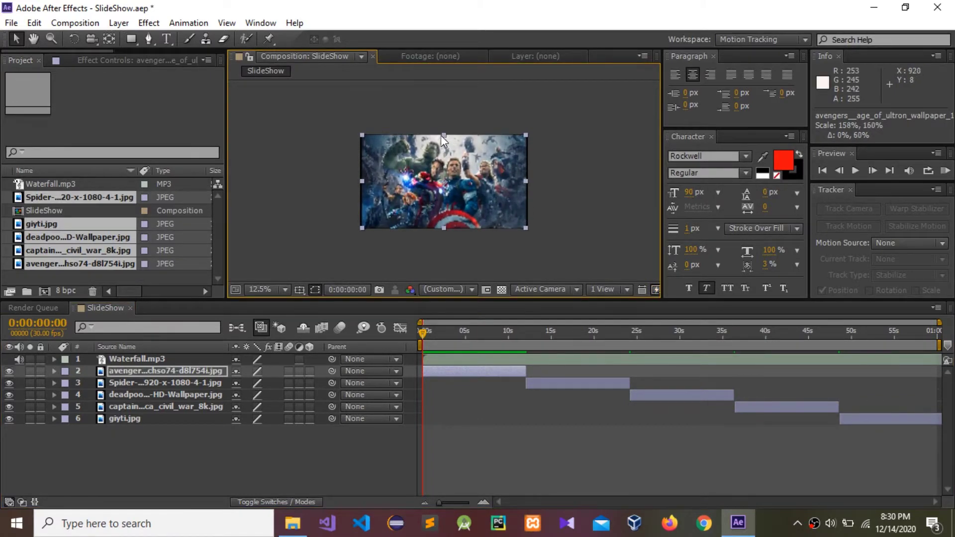
{"action": "left_click_drag", "start_coordinate": [527, 180], "coordinate": [529, 181]}
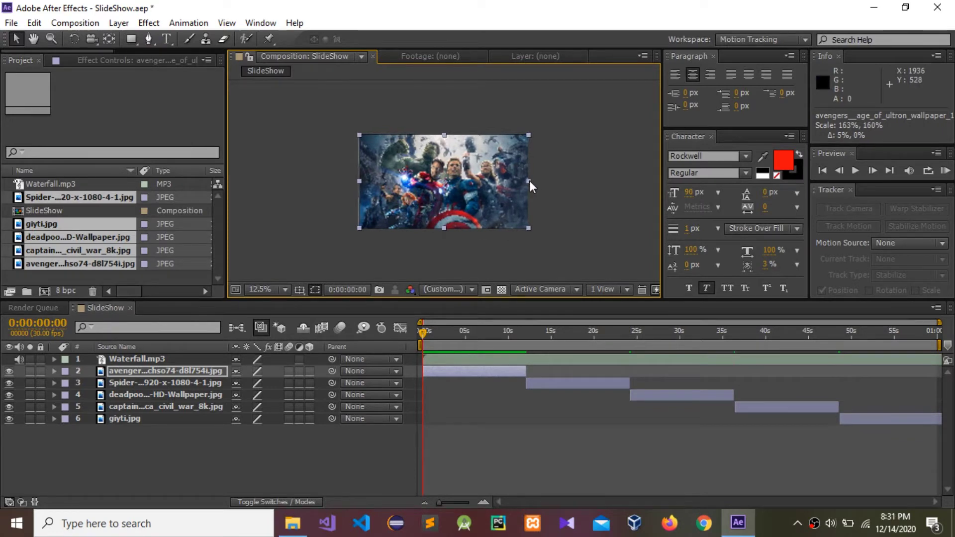
{"action": "key", "text": "period"}
{"action": "key", "text": "comma"}
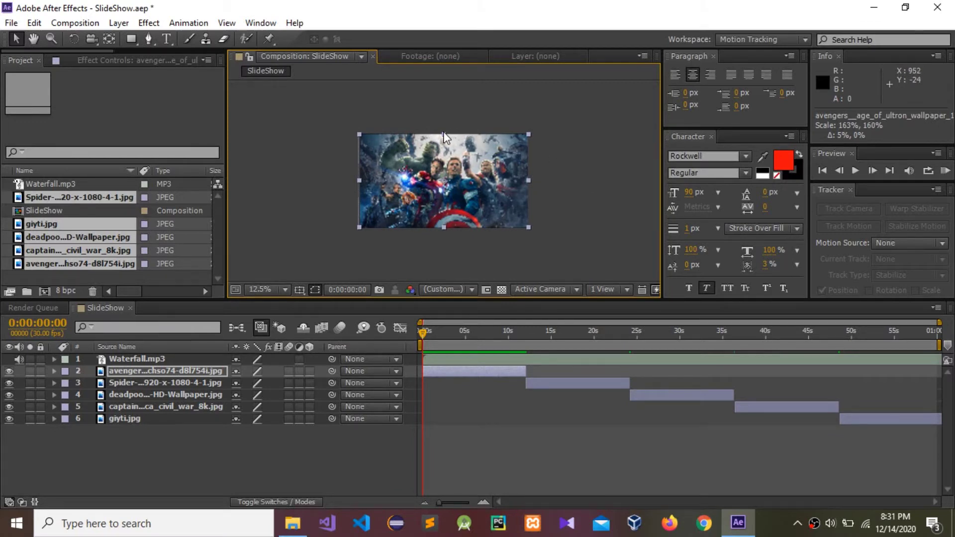
{"action": "left_click_drag", "start_coordinate": [444, 132], "coordinate": [443, 129]}
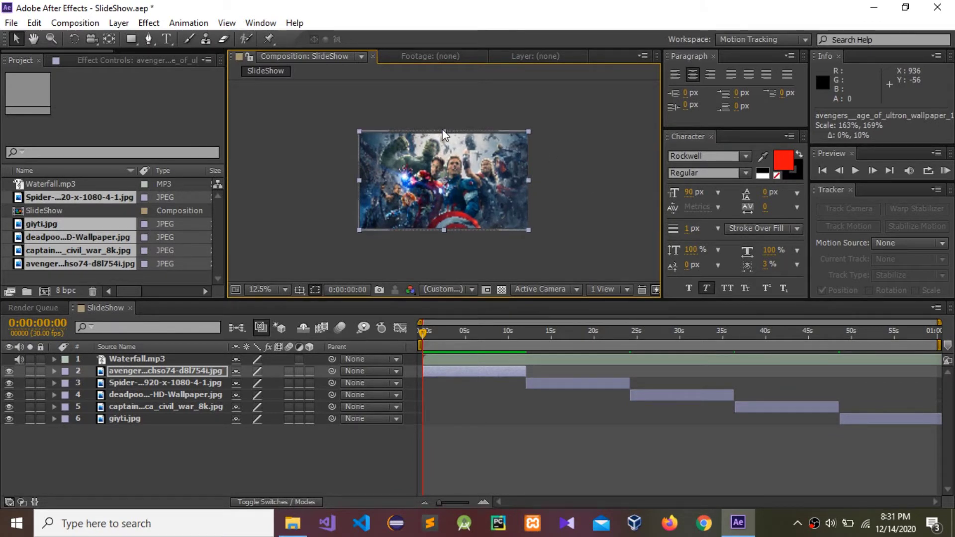
{"action": "left_click", "coordinate": [582, 178]}
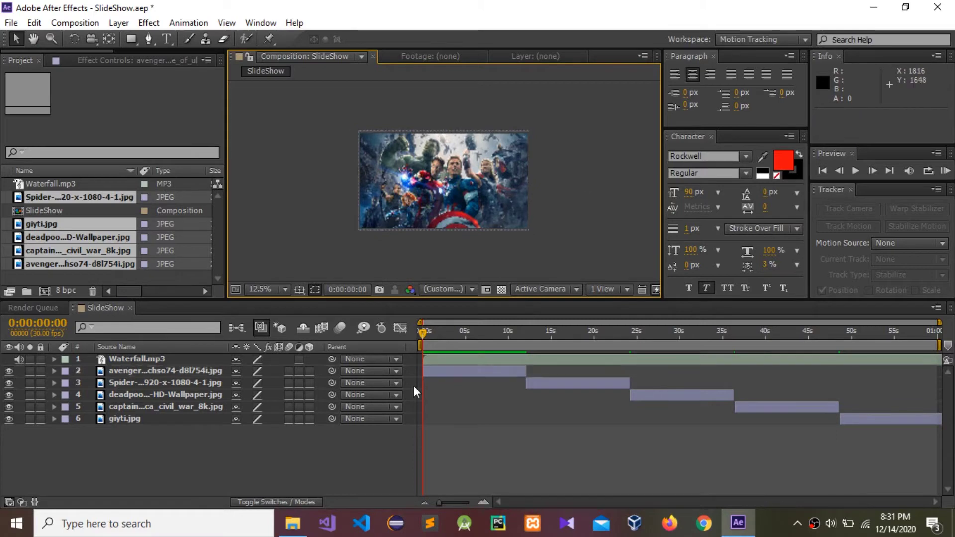
Reveal the Avengers layer's Position property and set a keyframe for it at 0:00:12:00
{"action": "left_click", "coordinate": [449, 374]}
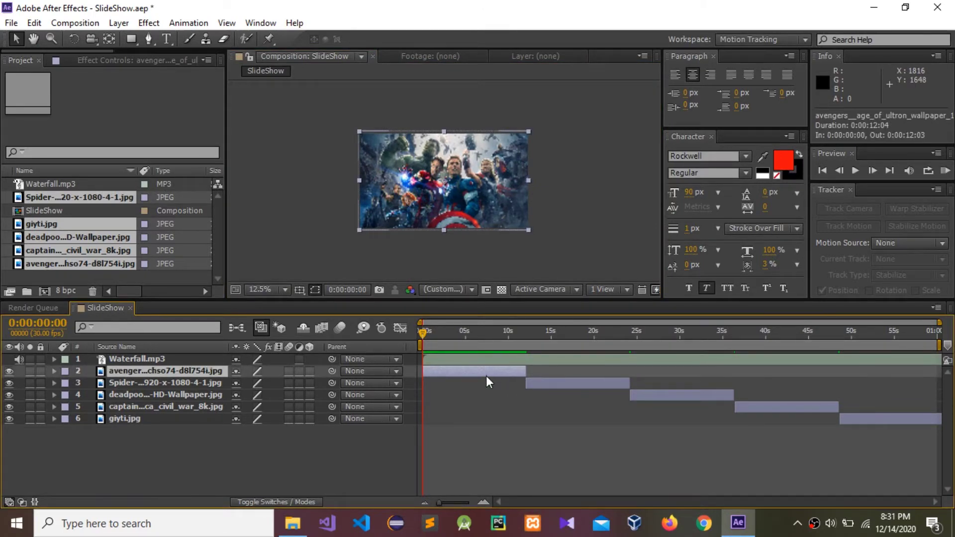
{"action": "key", "text": "p"}
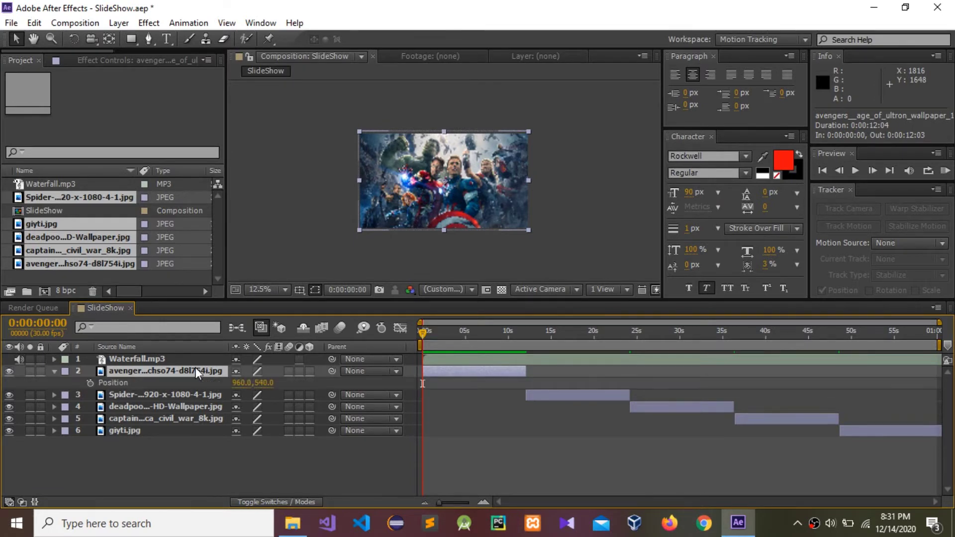
{"action": "left_click_drag", "start_coordinate": [423, 332], "coordinate": [527, 370]}
{"action": "left_click", "coordinate": [90, 383]}
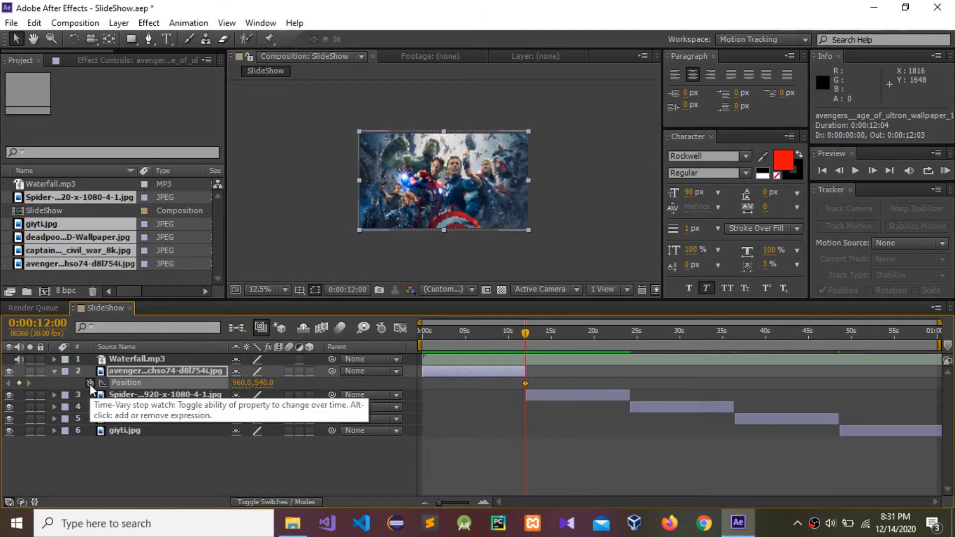
At 0:00:00:00, set the Avengers layer's horizontal position to about -972 so it starts off-screen
{"action": "left_click_drag", "start_coordinate": [526, 333], "coordinate": [490, 334]}
{"action": "key", "text": "Home"}
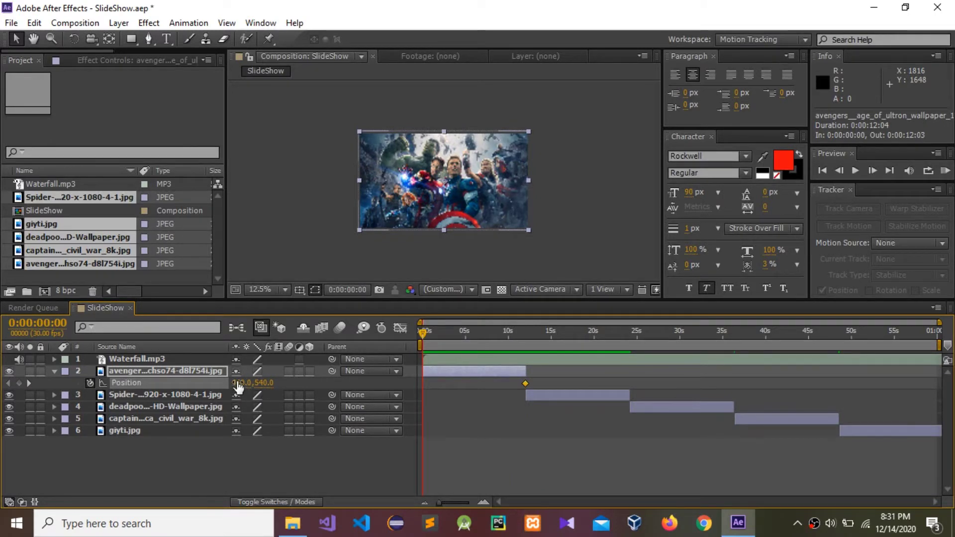
{"action": "left_click_drag", "start_coordinate": [240, 391], "coordinate": [3, 396]}
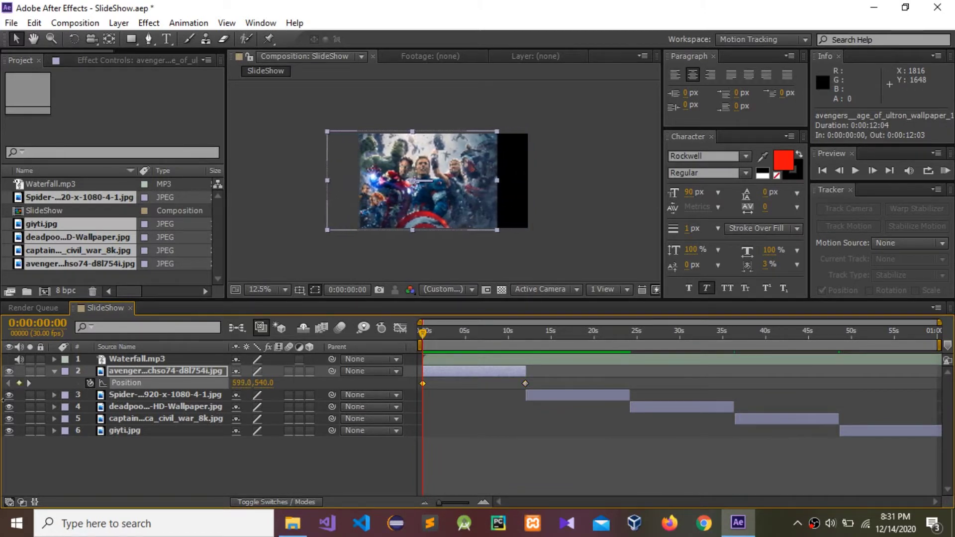
{"action": "left_click_drag", "start_coordinate": [244, 383], "coordinate": [36, 388]}
{"action": "left_click_drag", "start_coordinate": [234, 386], "coordinate": [97, 385]}
{"action": "left_click_drag", "start_coordinate": [236, 384], "coordinate": [143, 387]}
{"action": "left_click_drag", "start_coordinate": [238, 393], "coordinate": [70, 393]}
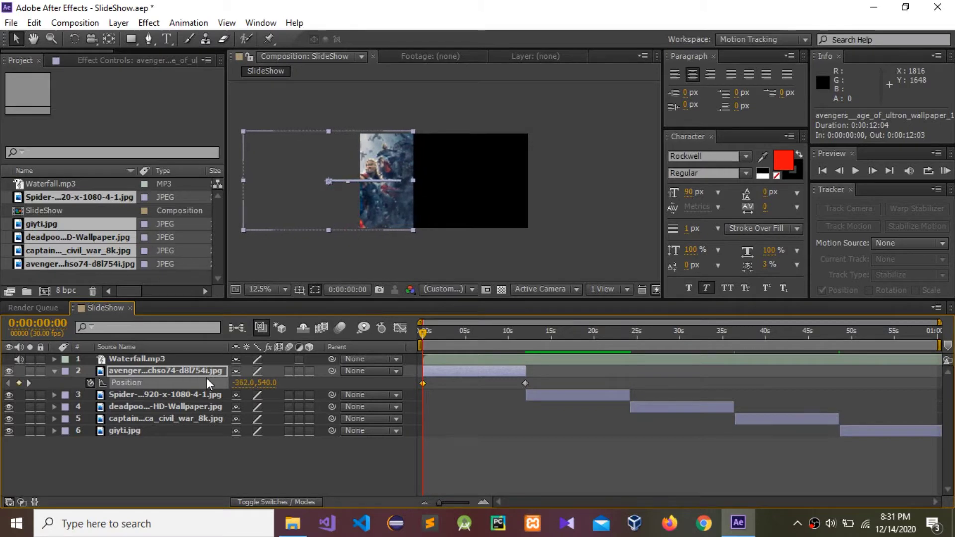
{"action": "left_click_drag", "start_coordinate": [235, 388], "coordinate": [5, 391]}
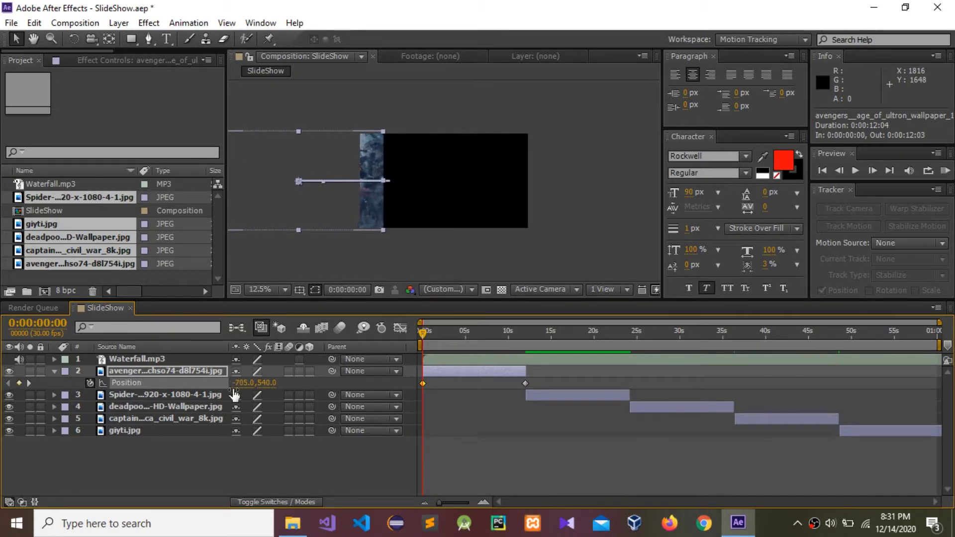
{"action": "left_click_drag", "start_coordinate": [240, 391], "coordinate": [63, 395]}
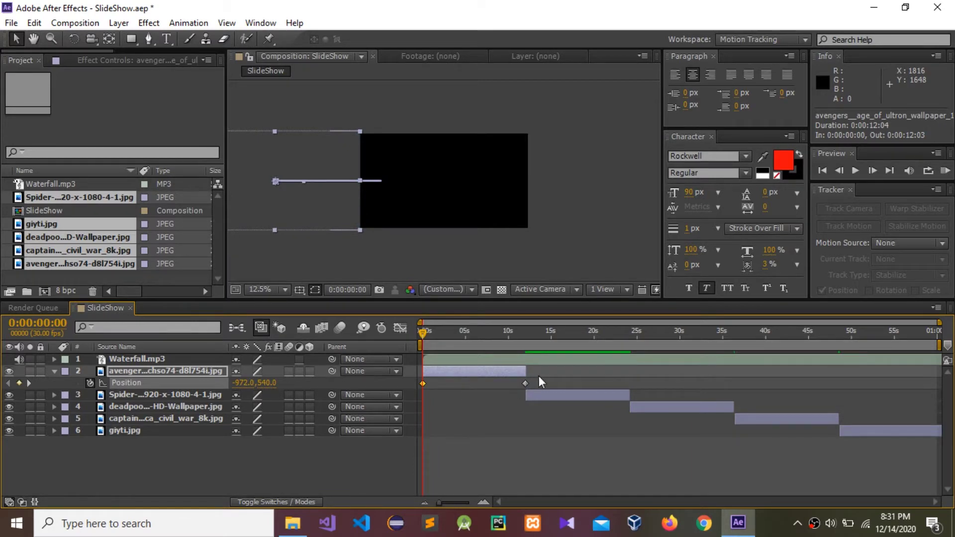
Apply Easy Ease to both Position keyframes of the Avengers layer
{"action": "left_click_drag", "start_coordinate": [539, 378], "coordinate": [417, 387]}
{"action": "right_click", "coordinate": [425, 384]}
{"action": "mouse_move", "coordinate": [453, 378]}
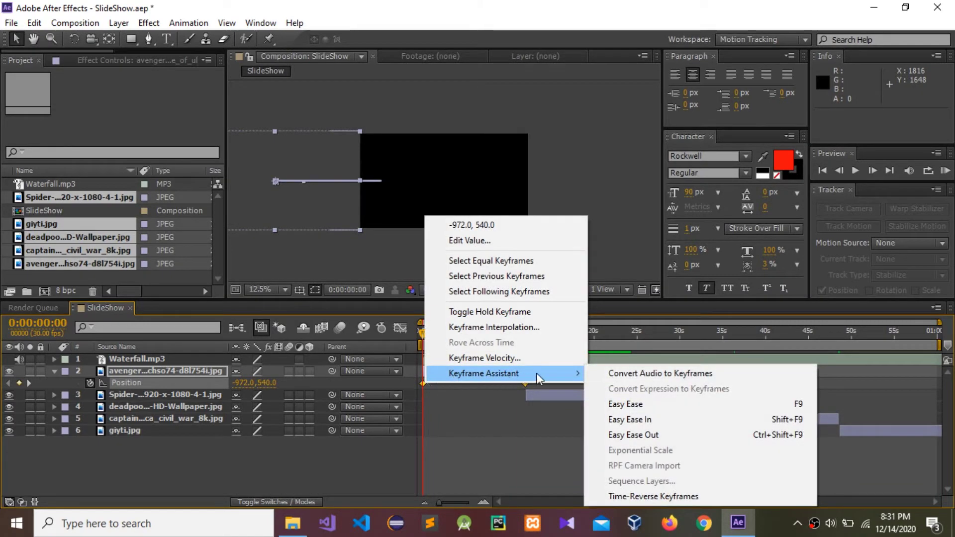
{"action": "left_click", "coordinate": [609, 404]}
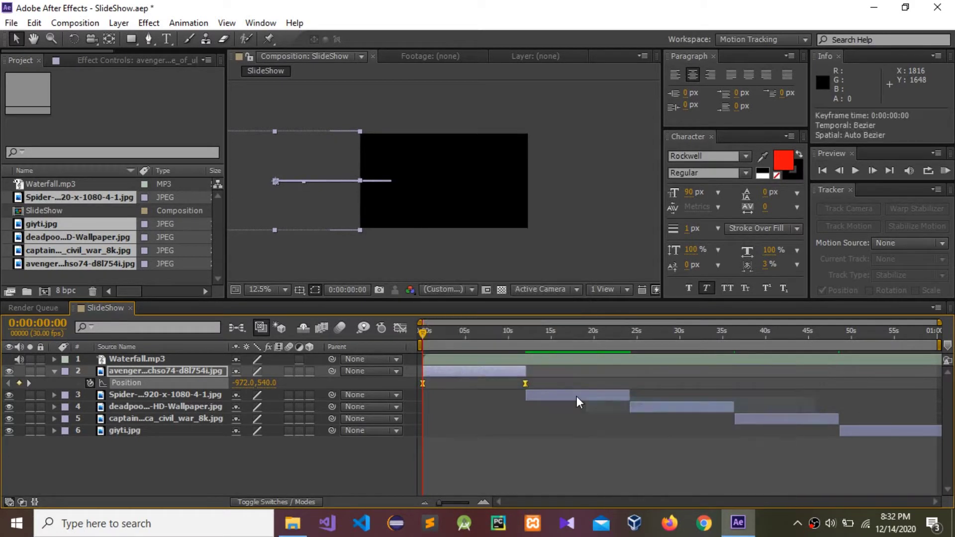
Reshape the Avengers layer's Position speed curve to peak near the start, and enable motion blur
{"action": "left_click", "coordinate": [399, 328]}
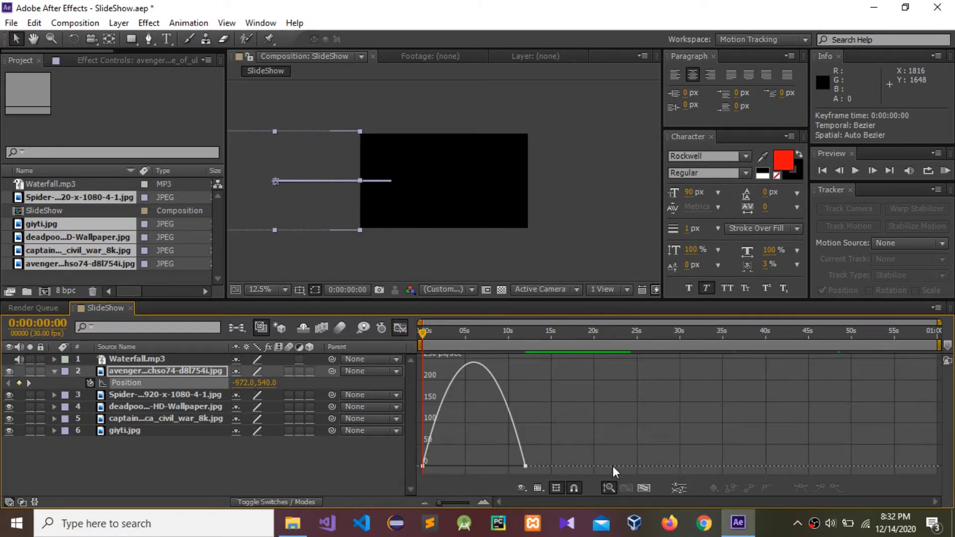
{"action": "left_click", "coordinate": [517, 473]}
{"action": "left_click_drag", "start_coordinate": [508, 467], "coordinate": [447, 462]}
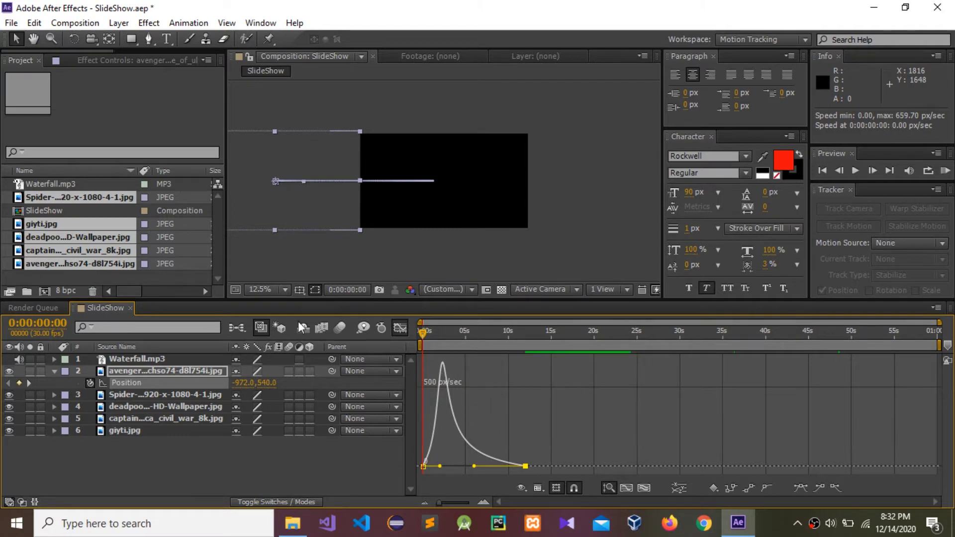
{"action": "left_click", "coordinate": [339, 327]}
Preview the Avengers layer's slide-in animation from the start, stop playback and return from the graph to the layer bars
{"action": "left_click", "coordinate": [855, 170]}
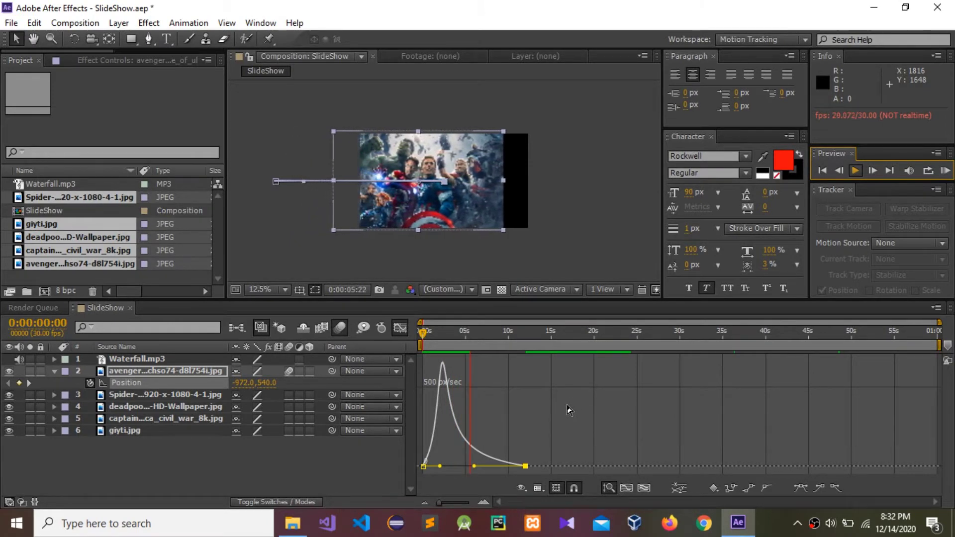
{"action": "key", "text": "space"}
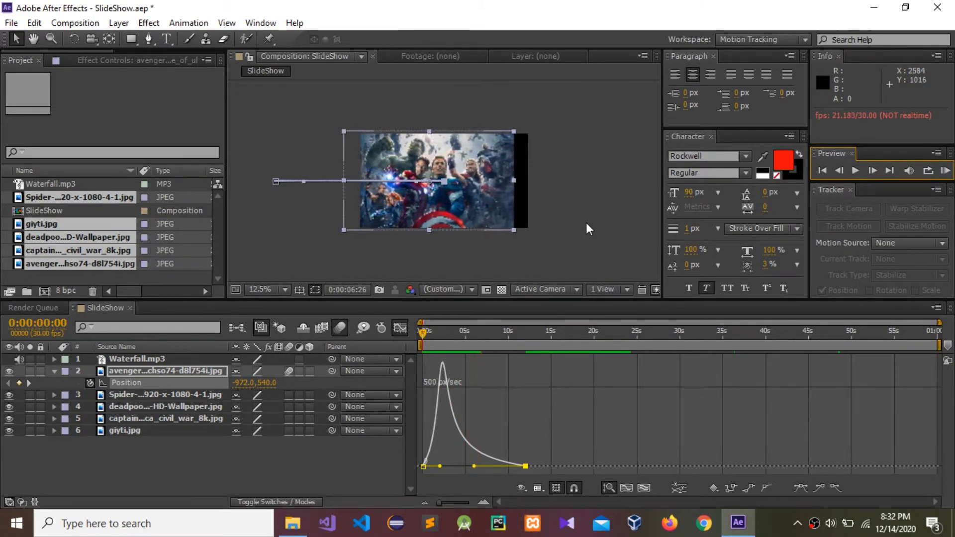
{"action": "left_click", "coordinate": [399, 327]}
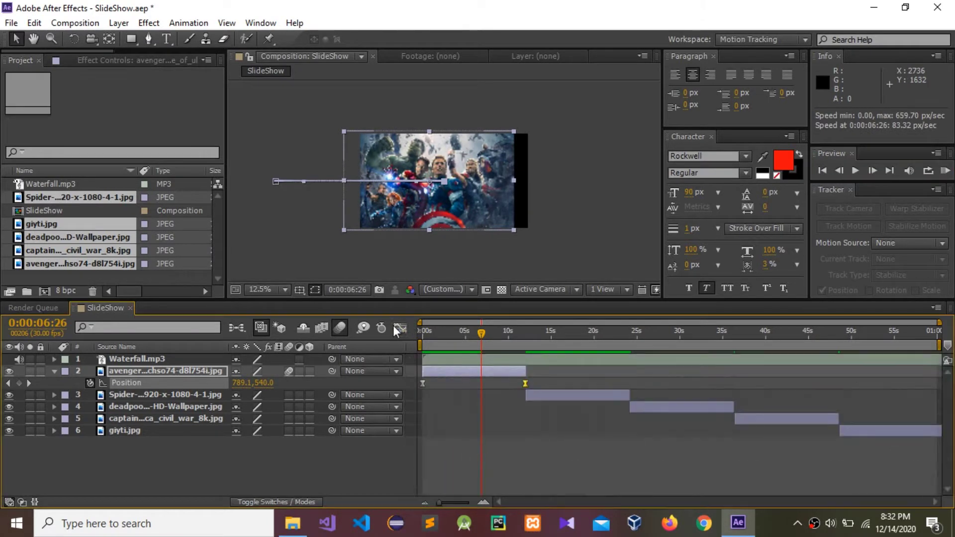
Reveal the Position property of the Spider-Man layer with the time at the end of its clip
{"action": "left_click_drag", "start_coordinate": [482, 332], "coordinate": [631, 401]}
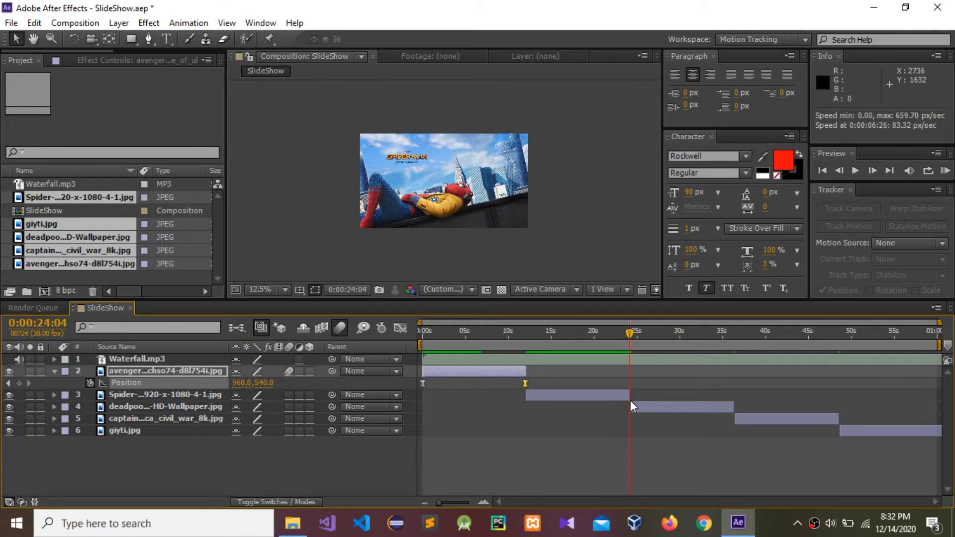
{"action": "left_click", "coordinate": [124, 396]}
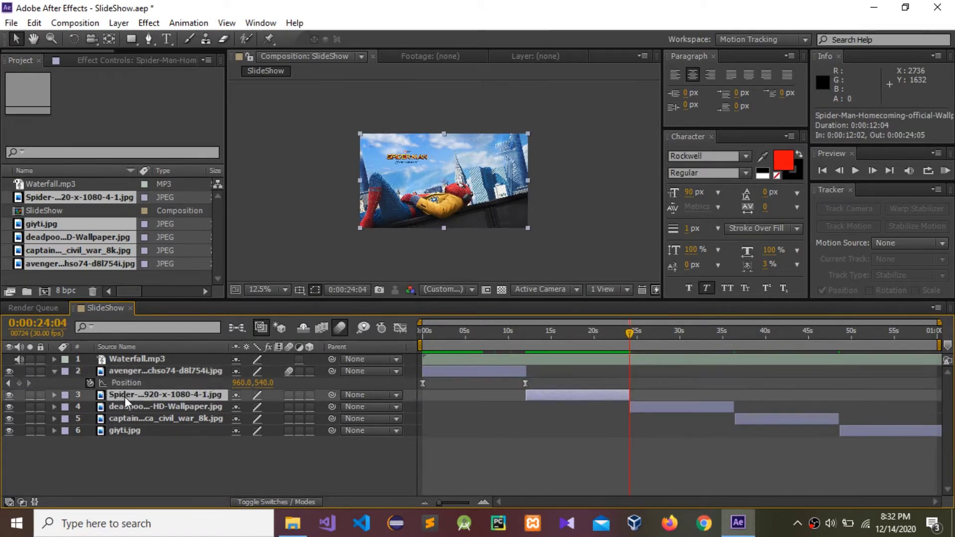
{"action": "key", "text": "p"}
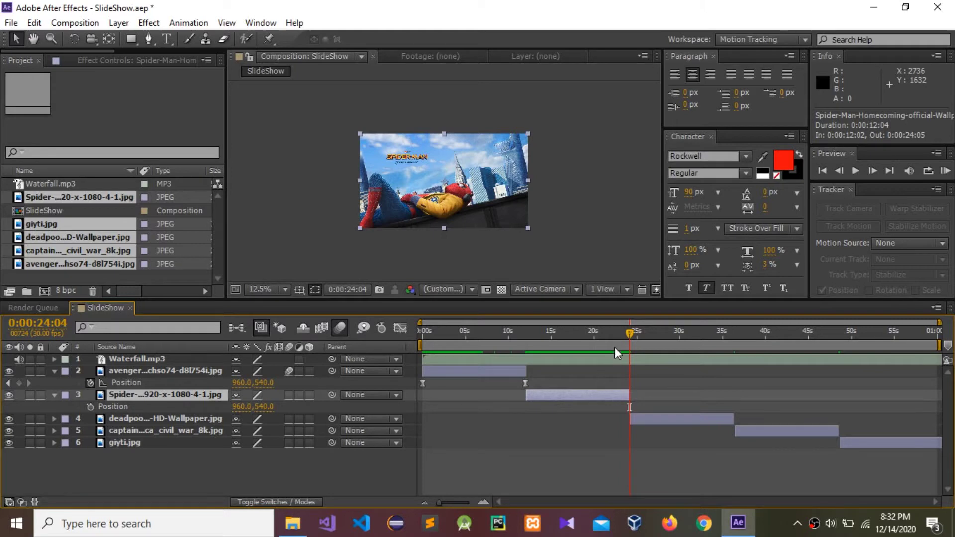
At 0:00:12:07, try to move the Spider-Man layer off-screen to position 2867, 1635 without a keyframe
{"action": "left_click_drag", "start_coordinate": [628, 334], "coordinate": [526, 381]}
{"action": "left_click_drag", "start_coordinate": [258, 412], "coordinate": [657, 435]}
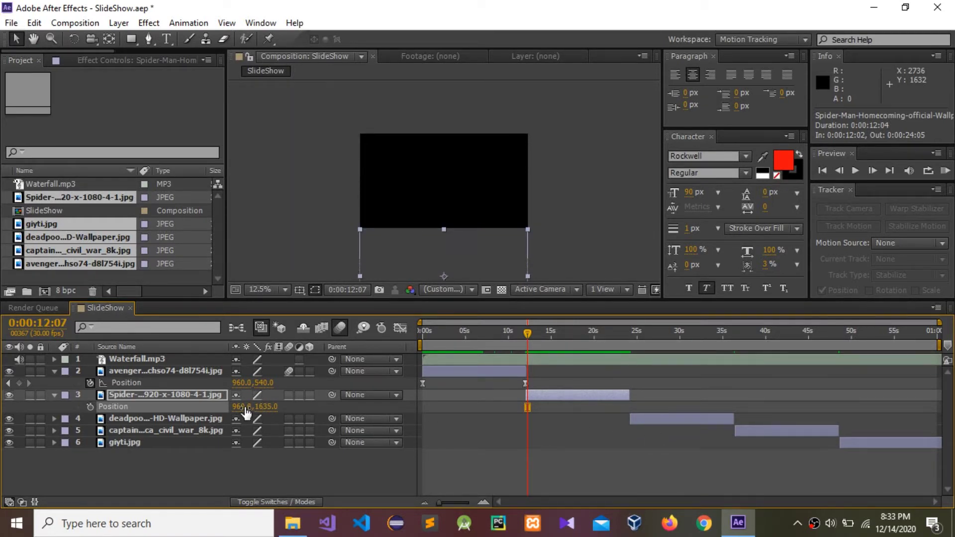
{"action": "left_click_drag", "start_coordinate": [247, 412], "coordinate": [677, 405]}
{"action": "left_click_drag", "start_coordinate": [244, 407], "coordinate": [647, 407]}
{"action": "left_click_drag", "start_coordinate": [247, 411], "coordinate": [547, 410]}
{"action": "left_click_drag", "start_coordinate": [243, 407], "coordinate": [431, 418]}
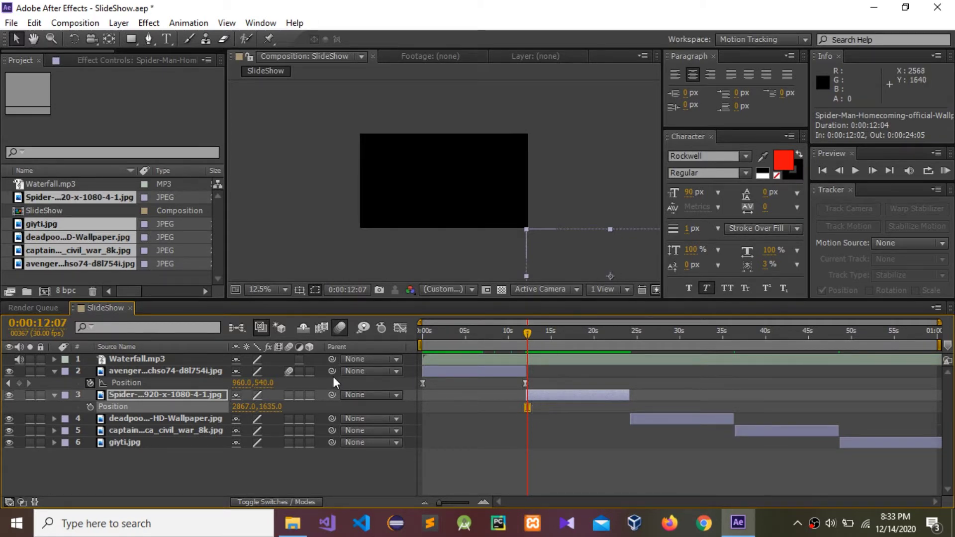
Undo all the position changes made to the Spider-Man layer
{"action": "key", "text": "ctrl+z"}
{"action": "key", "text": "ctrl+z"}
{"action": "key", "text": "ctrl+z"}
{"action": "key", "text": "ctrl+z"}
{"action": "key", "text": "ctrl+z"}
{"action": "key", "text": "ctrl+z"}
{"action": "key", "text": "ctrl+z"}
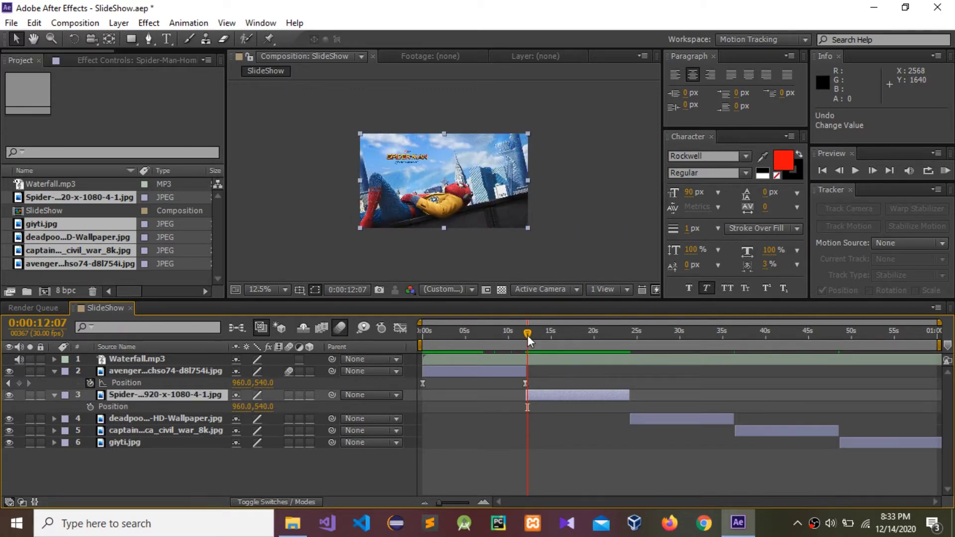
Add a Position keyframe to the Spider-Man layer at 0:00:24:01, near the end of its clip
{"action": "left_click_drag", "start_coordinate": [529, 330], "coordinate": [631, 390]}
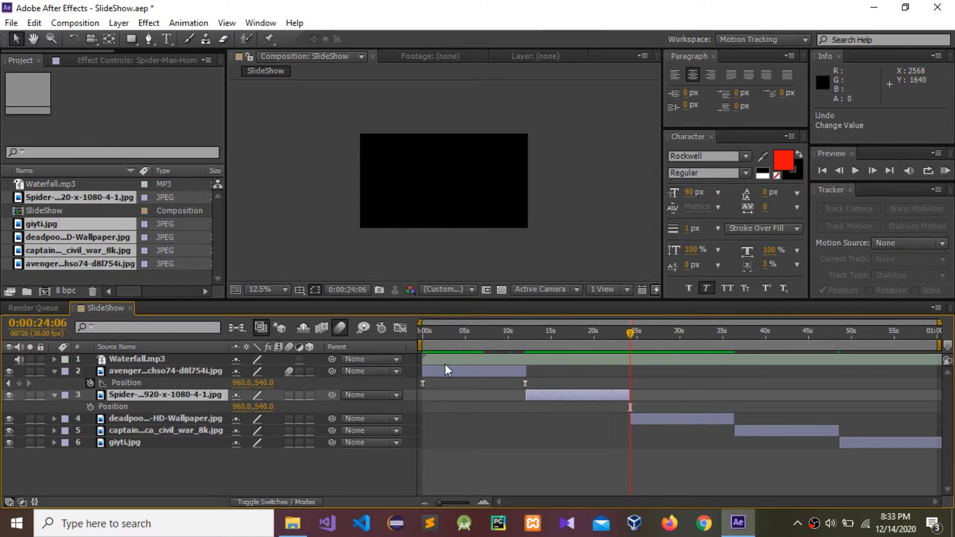
{"action": "left_click", "coordinate": [630, 333]}
{"action": "left_click_drag", "start_coordinate": [631, 333], "coordinate": [629, 333]}
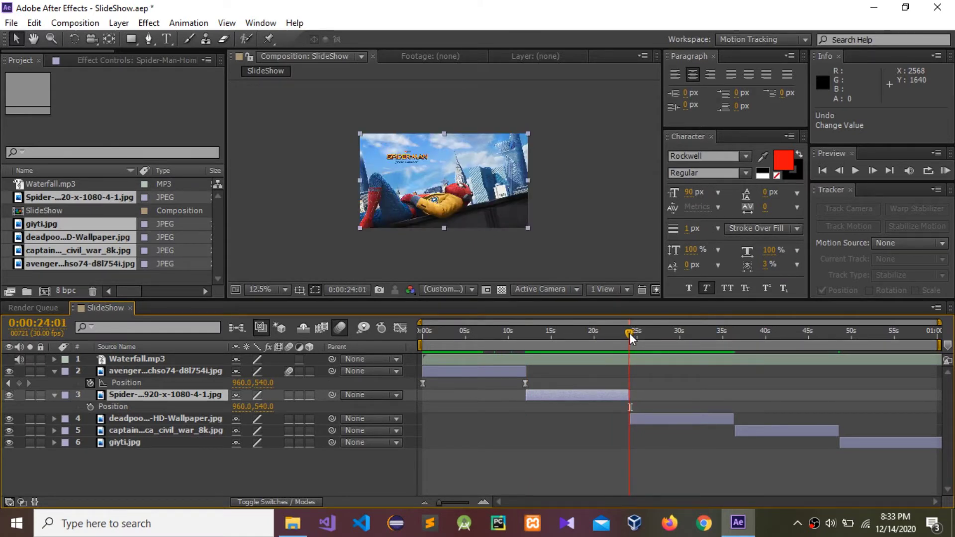
{"action": "left_click", "coordinate": [90, 407]}
At 0:00:12:07, set the Spider-Man layer's position to about 2860, 1620 so it starts off-screen diagonally below the frame
{"action": "left_click_drag", "start_coordinate": [628, 336], "coordinate": [564, 334]}
{"action": "left_click_drag", "start_coordinate": [546, 369], "coordinate": [527, 373]}
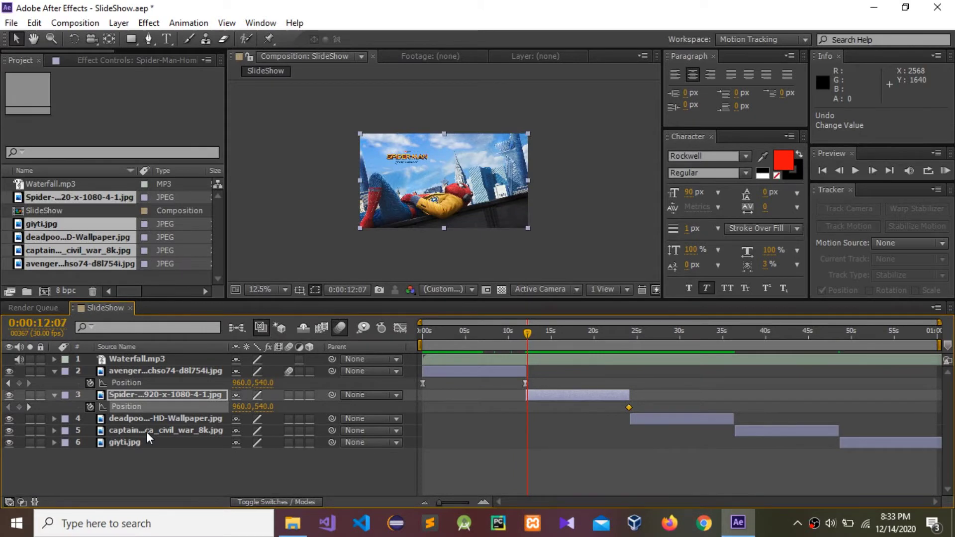
{"action": "left_click_drag", "start_coordinate": [260, 406], "coordinate": [589, 418]}
{"action": "left_click_drag", "start_coordinate": [238, 407], "coordinate": [797, 414]}
{"action": "left_click_drag", "start_coordinate": [249, 412], "coordinate": [667, 417]}
{"action": "left_click_drag", "start_coordinate": [230, 412], "coordinate": [705, 419]}
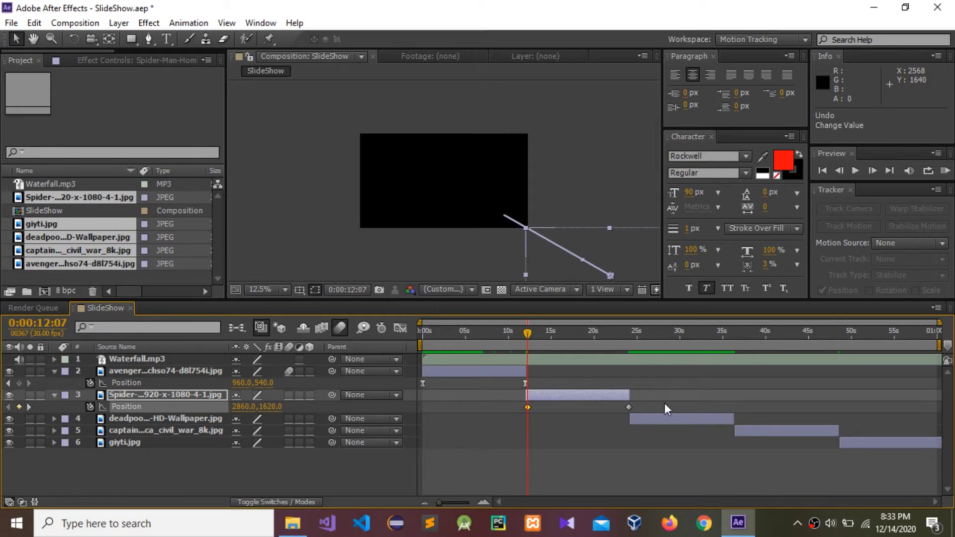
Apply Easy Ease to both Position keyframes of the Spider-Man layer
{"action": "left_click_drag", "start_coordinate": [642, 404], "coordinate": [520, 411]}
{"action": "key", "text": "XF86AudioRaiseVolume"}
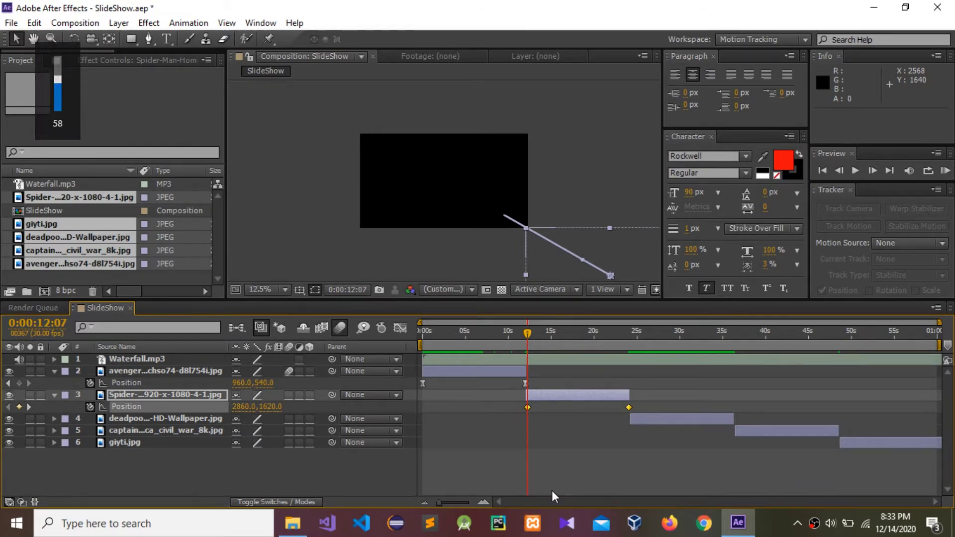
{"action": "left_click", "coordinate": [533, 467]}
{"action": "left_click_drag", "start_coordinate": [637, 405], "coordinate": [521, 411]}
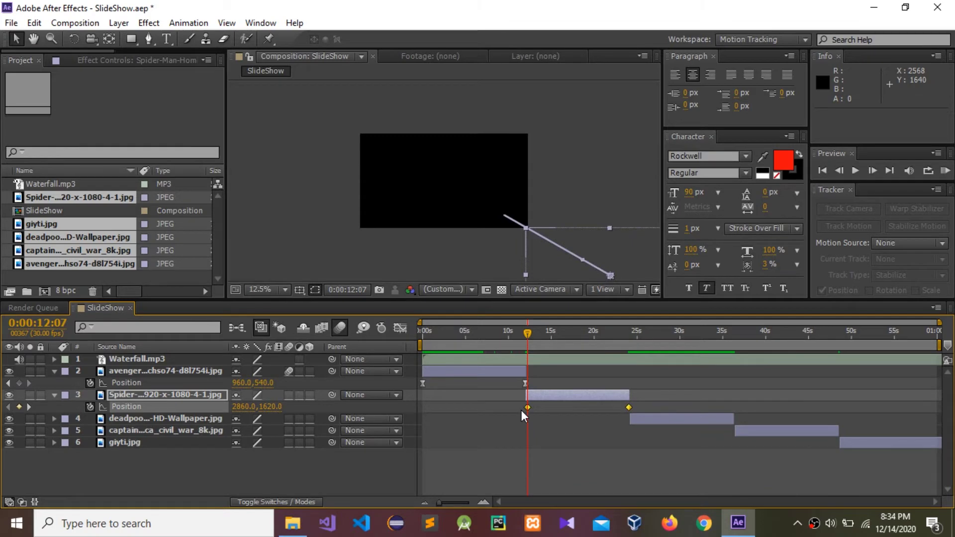
{"action": "key", "text": "F9"}
Reshape the Spider-Man layer's Position speed curve to peak near the start, and enable its motion blur
{"action": "left_click", "coordinate": [403, 326]}
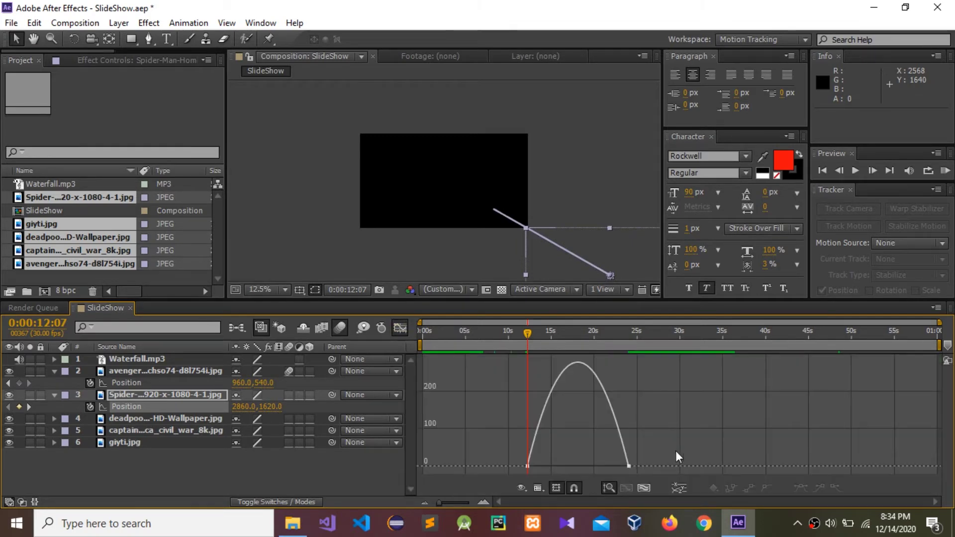
{"action": "left_click_drag", "start_coordinate": [621, 470], "coordinate": [548, 472]}
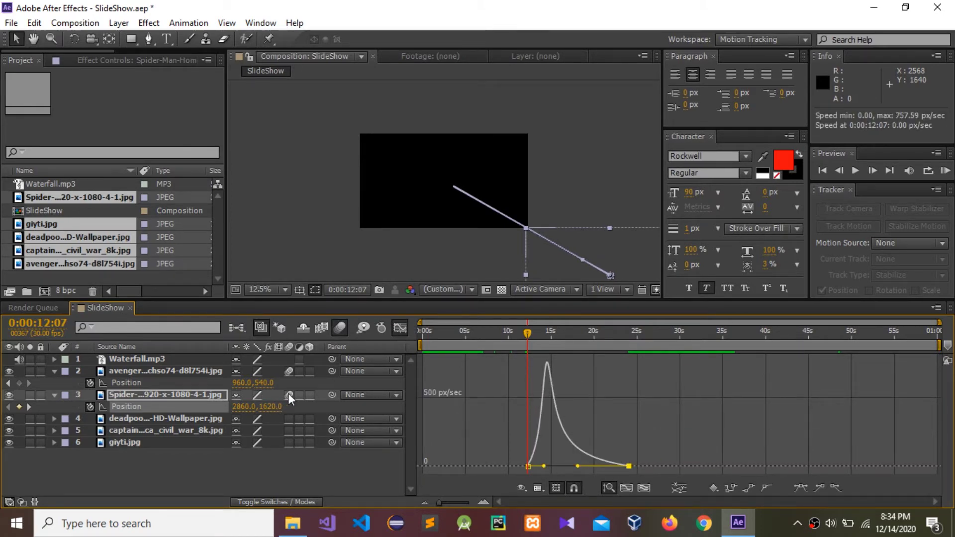
{"action": "left_click", "coordinate": [334, 330]}
{"action": "left_click", "coordinate": [401, 328]}
Add a Position keyframe to the Deadpool layer at 0:00:36:08, near the end of its clip
{"action": "left_click_drag", "start_coordinate": [527, 333], "coordinate": [631, 334]}
{"action": "left_click_drag", "start_coordinate": [646, 399], "coordinate": [733, 412]}
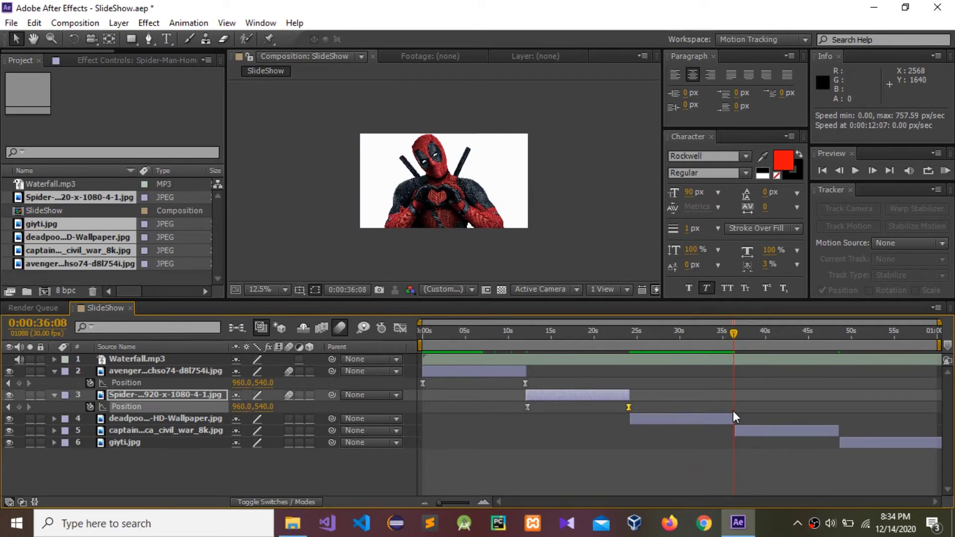
{"action": "left_click", "coordinate": [124, 419]}
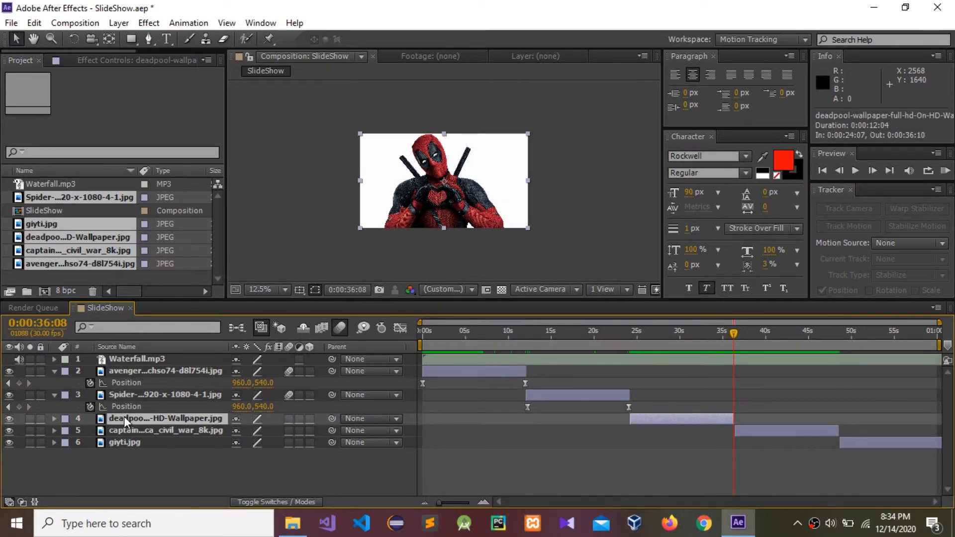
{"action": "key", "text": "p"}
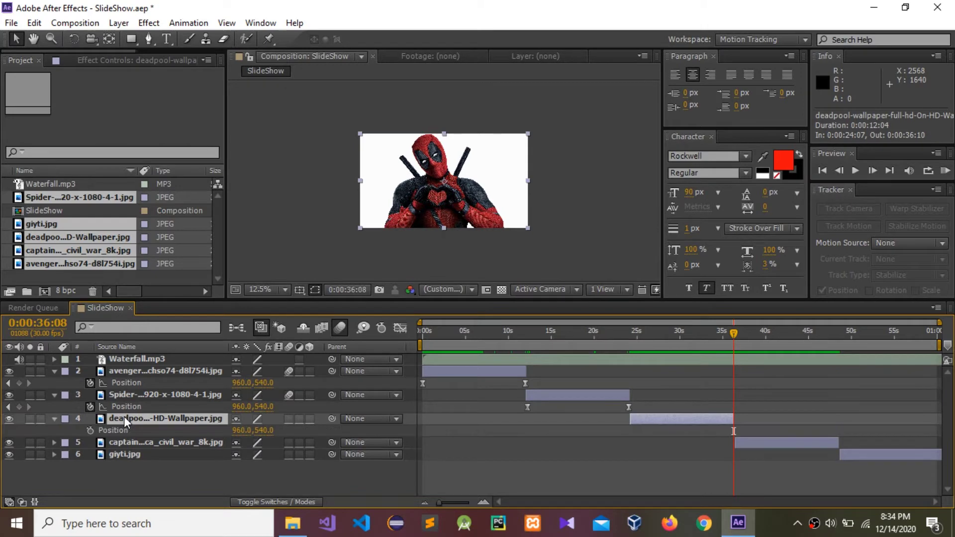
{"action": "left_click", "coordinate": [90, 430]}
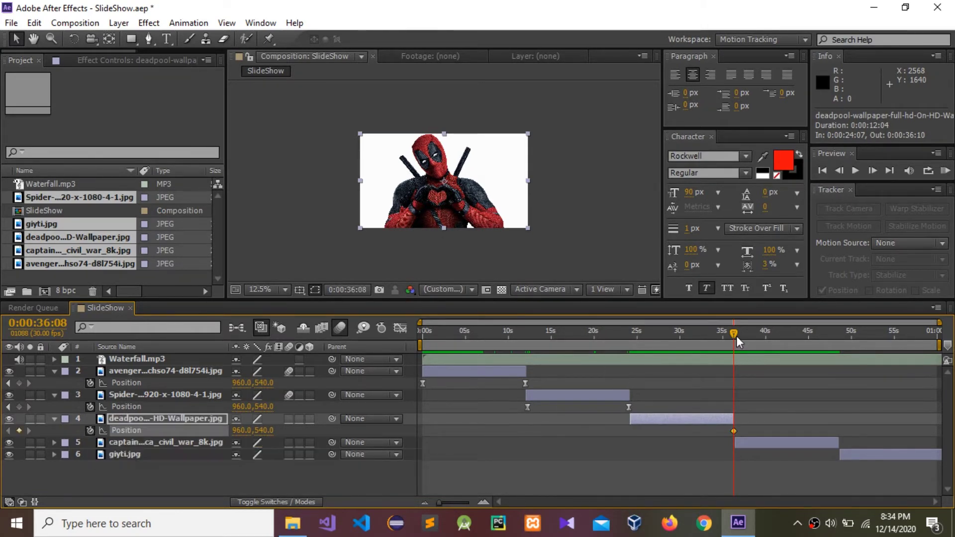
At 0:00:24:09, set the Deadpool layer's position to about -929, -539 so it starts off-screen diagonally above the frame
{"action": "left_click_drag", "start_coordinate": [733, 333], "coordinate": [631, 386]}
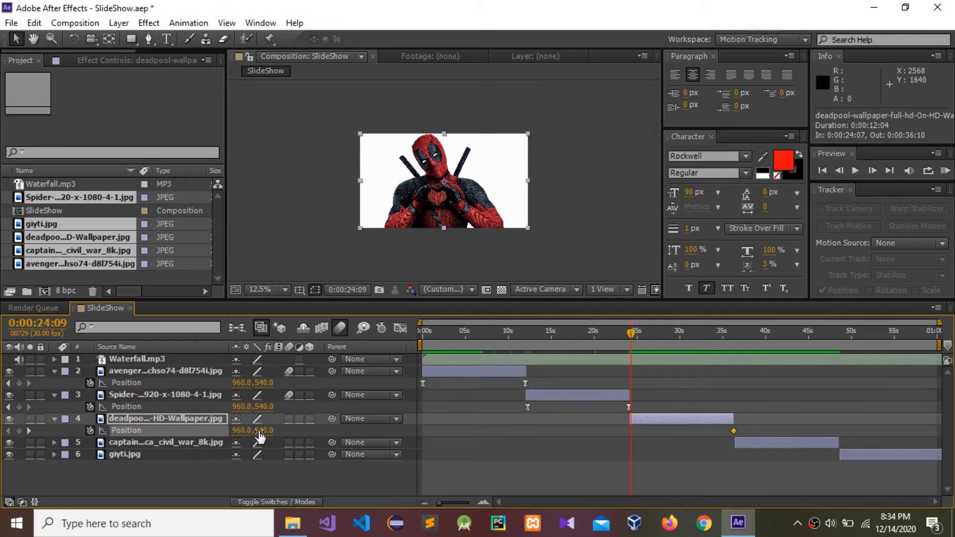
{"action": "left_click_drag", "start_coordinate": [258, 432], "coordinate": [105, 449]}
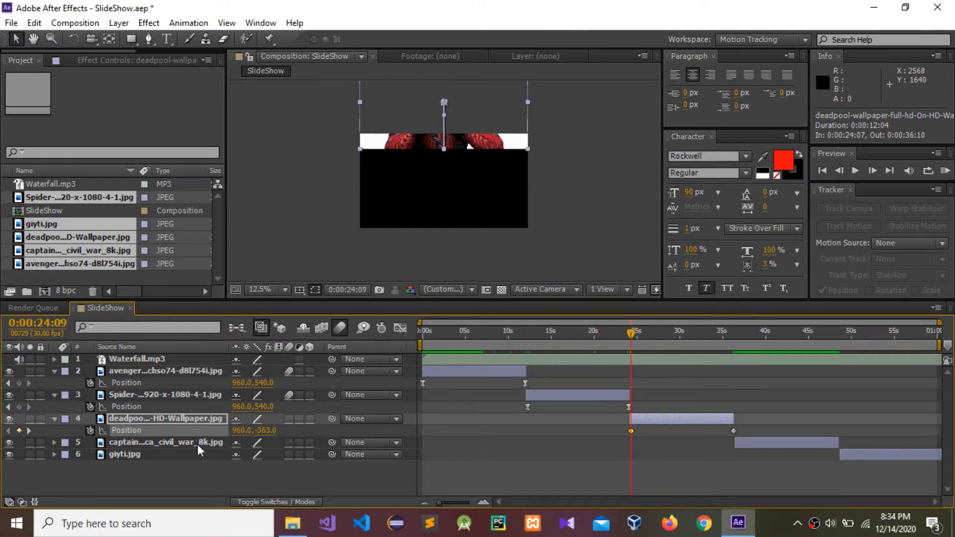
{"action": "left_click_drag", "start_coordinate": [268, 437], "coordinate": [143, 440]}
{"action": "left_click_drag", "start_coordinate": [238, 431], "coordinate": [172, 422]}
{"action": "left_click_drag", "start_coordinate": [242, 437], "coordinate": [114, 448]}
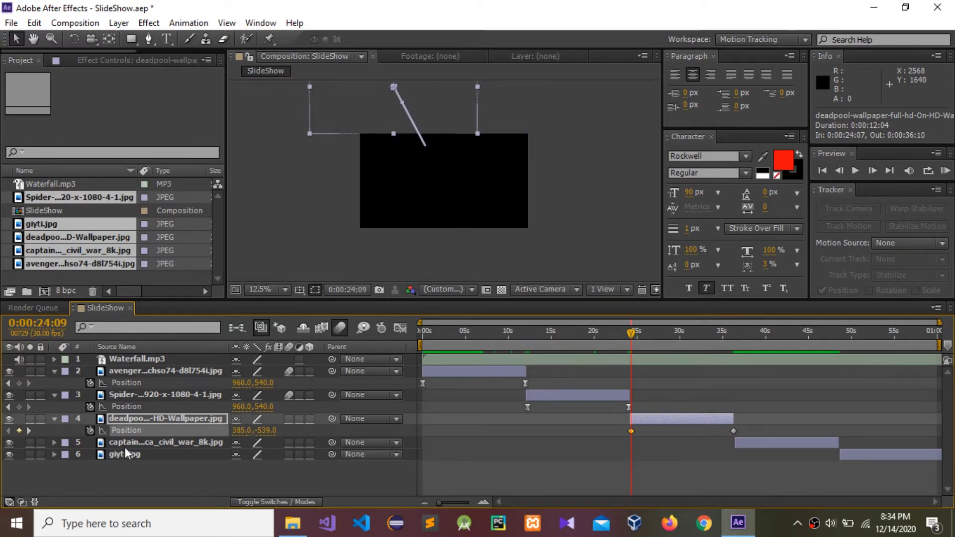
{"action": "left_click_drag", "start_coordinate": [237, 437], "coordinate": [4, 438]}
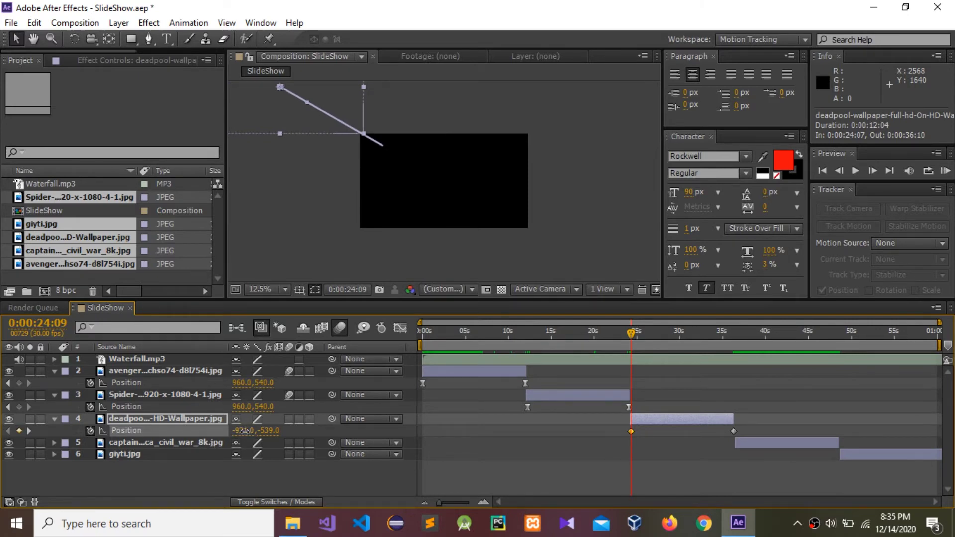
{"action": "left_click_drag", "start_coordinate": [241, 431], "coordinate": [237, 431]}
Apply Easy Ease to both Position keyframes of the Deadpool layer and show its speed graph
{"action": "left_click_drag", "start_coordinate": [742, 432], "coordinate": [628, 436]}
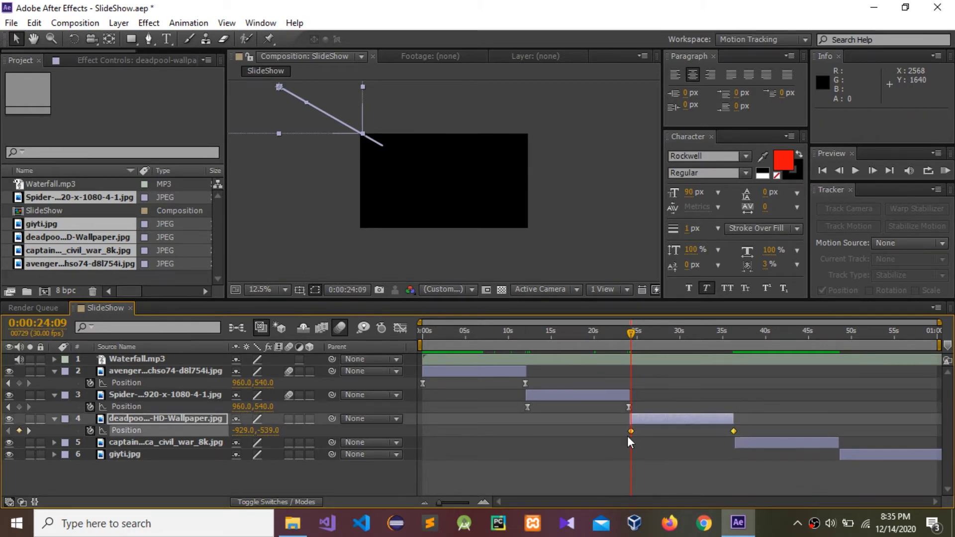
{"action": "key", "text": "F9"}
{"action": "left_click", "coordinate": [400, 327]}
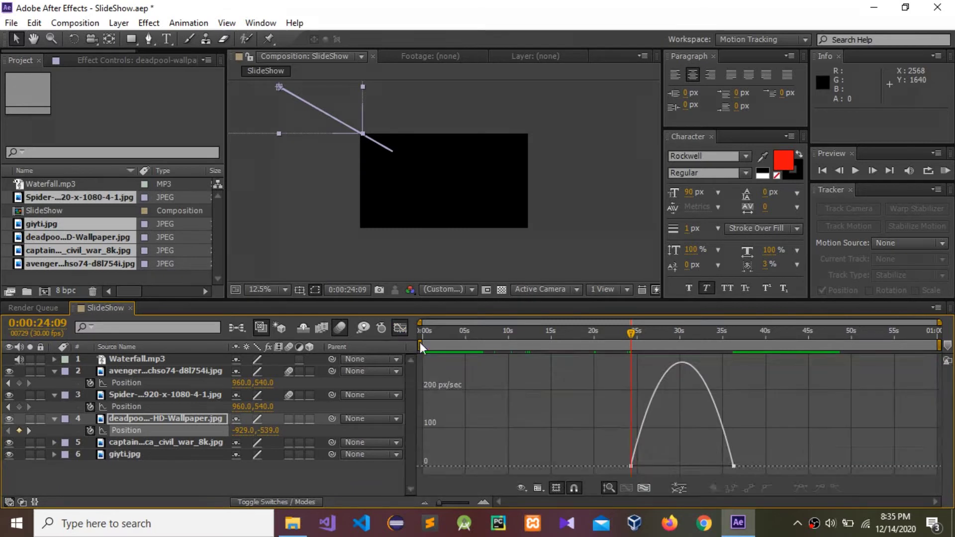
Reshape the Deadpool layer's Position speed curve to peak near the start, and enable its motion blur
{"action": "left_click", "coordinate": [727, 467]}
{"action": "left_click_drag", "start_coordinate": [720, 468], "coordinate": [633, 467]}
{"action": "left_click", "coordinate": [287, 418]}
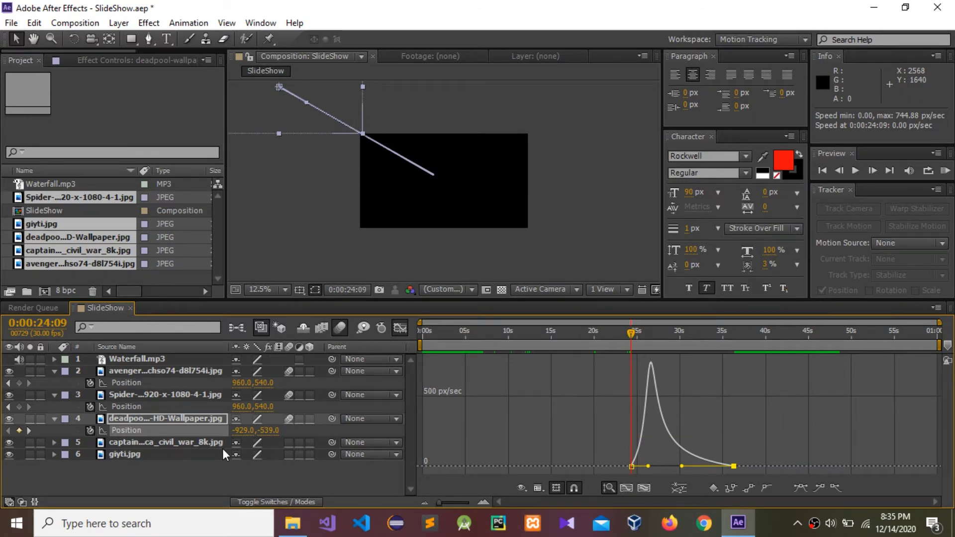
Add a Position keyframe to the Captain America layer at 0:00:48:13, near the end of its clip
{"action": "left_click", "coordinate": [148, 441]}
{"action": "left_click", "coordinate": [401, 328]}
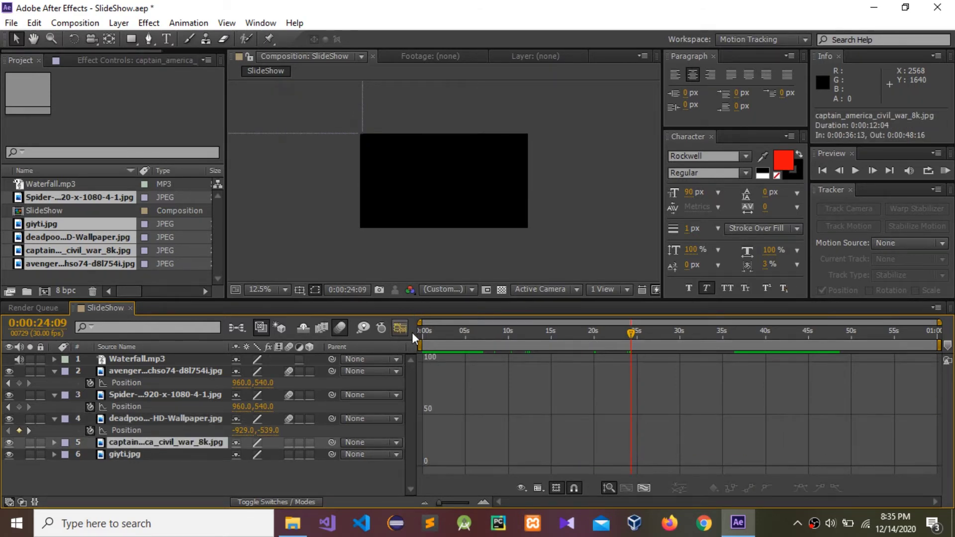
{"action": "left_click_drag", "start_coordinate": [659, 348], "coordinate": [837, 449]}
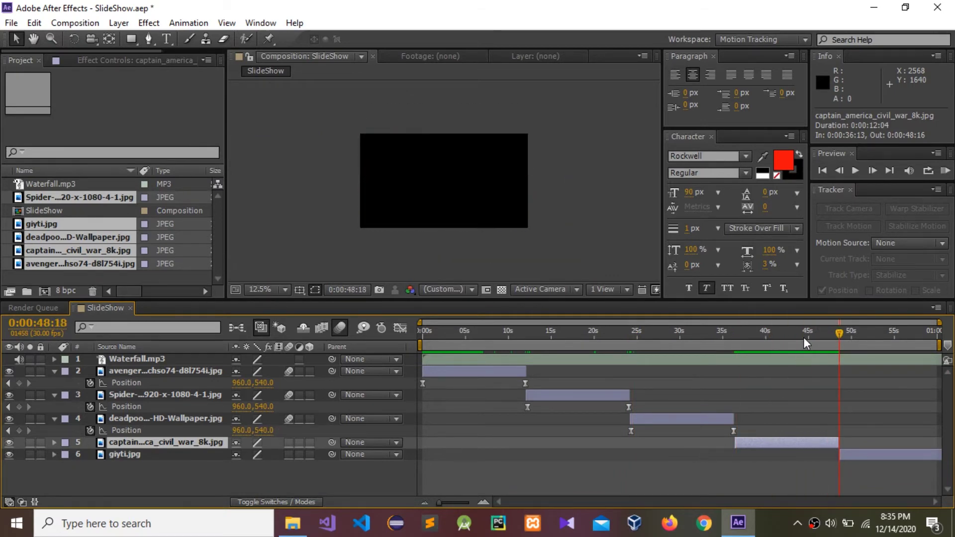
{"action": "left_click_drag", "start_coordinate": [837, 335], "coordinate": [835, 335]}
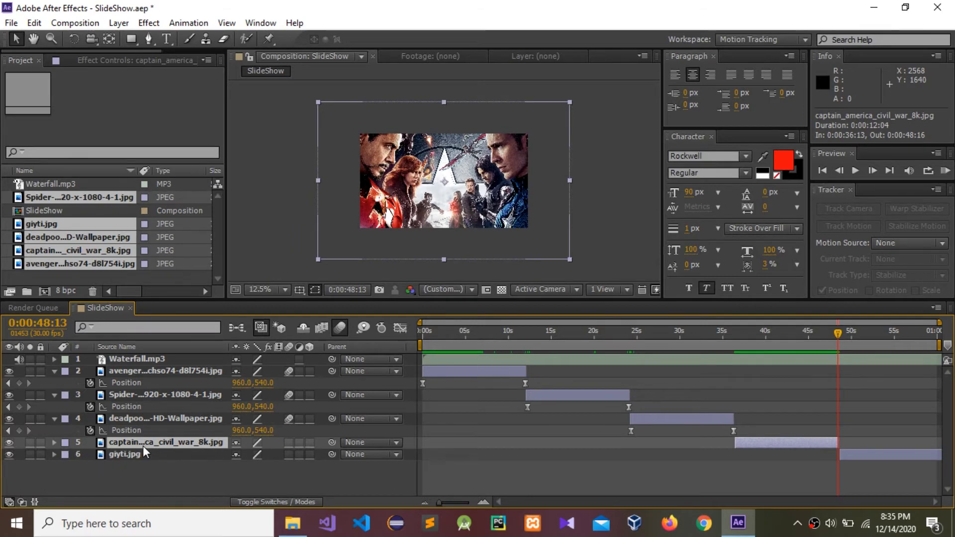
{"action": "key", "text": "p"}
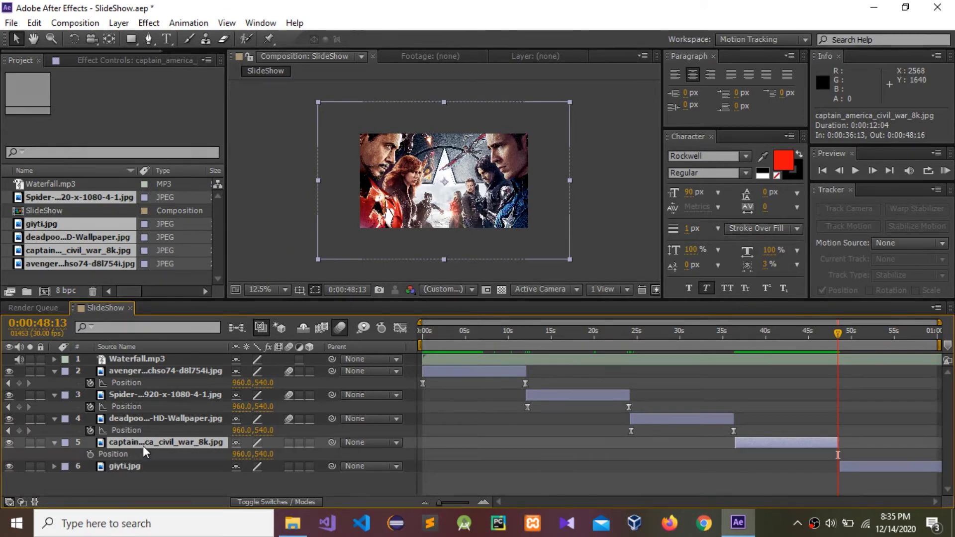
{"action": "left_click", "coordinate": [91, 453]}
At 0:00:36:13, set the Captain America layer's horizontal position to about 3359 so it starts off-screen
{"action": "left_click_drag", "start_coordinate": [839, 332], "coordinate": [736, 393]}
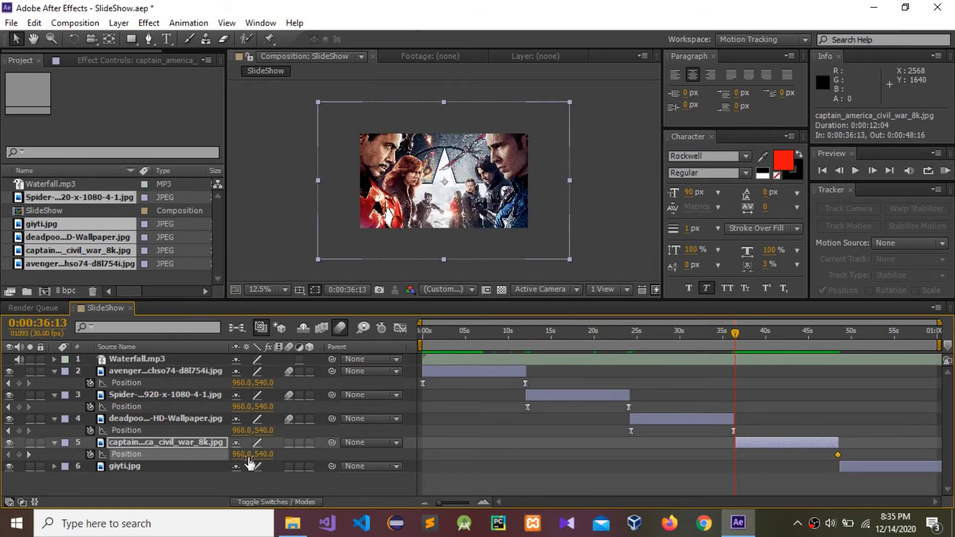
{"action": "left_click_drag", "start_coordinate": [241, 454], "coordinate": [458, 466]}
{"action": "left_click_drag", "start_coordinate": [235, 456], "coordinate": [725, 467]}
{"action": "left_click_drag", "start_coordinate": [239, 454], "coordinate": [706, 454]}
{"action": "left_click_drag", "start_coordinate": [239, 455], "coordinate": [404, 456]}
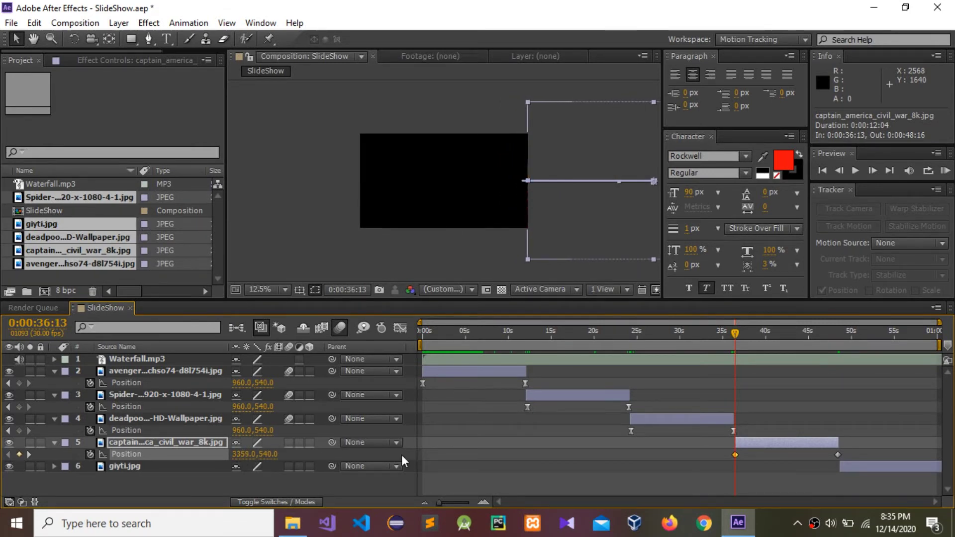
Apply Easy Ease to both Position keyframes of the Captain America layer
{"action": "left_click", "coordinate": [838, 455]}
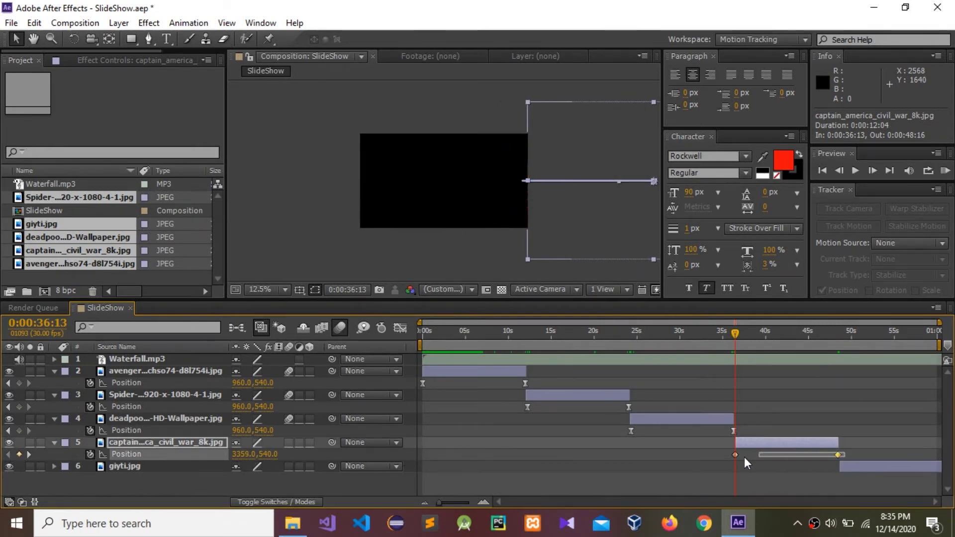
{"action": "left_click", "coordinate": [735, 456]}
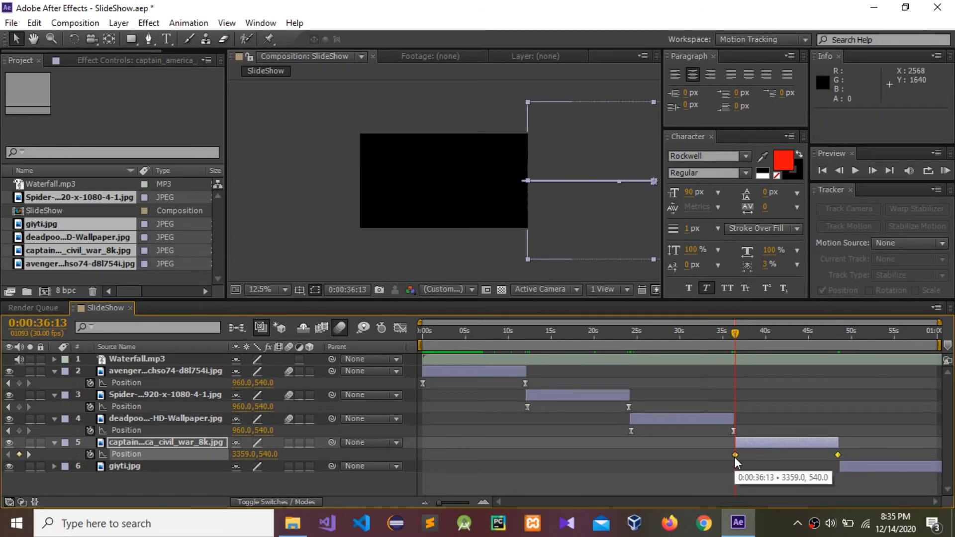
{"action": "key", "text": "F9"}
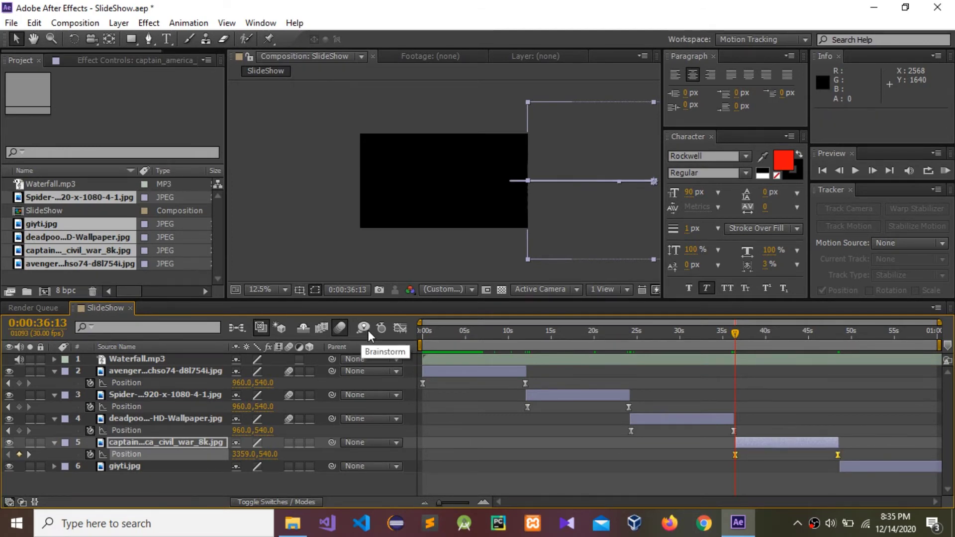
Reshape the Captain America layer's Position speed curve to peak near the start, and enable the layer's motion blur
{"action": "left_click", "coordinate": [399, 329]}
{"action": "left_click", "coordinate": [838, 470]}
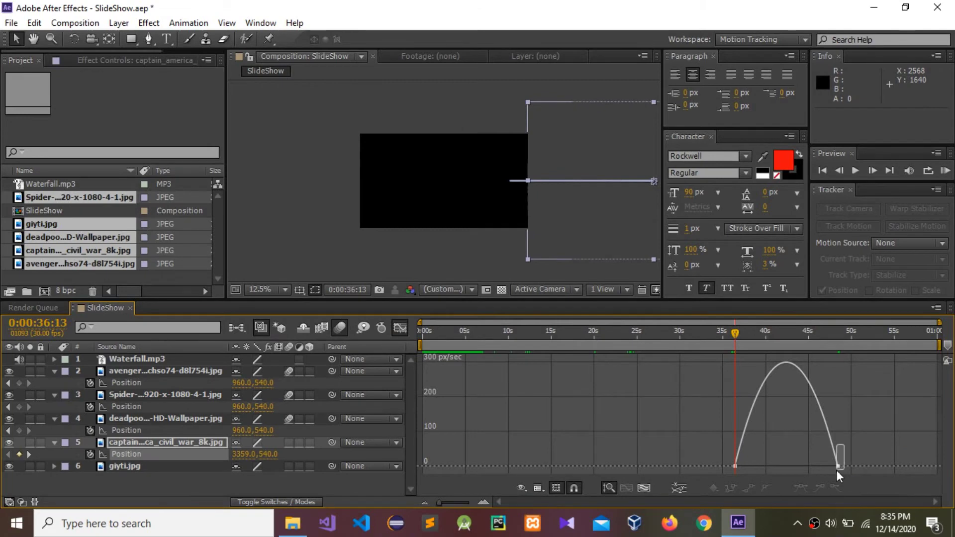
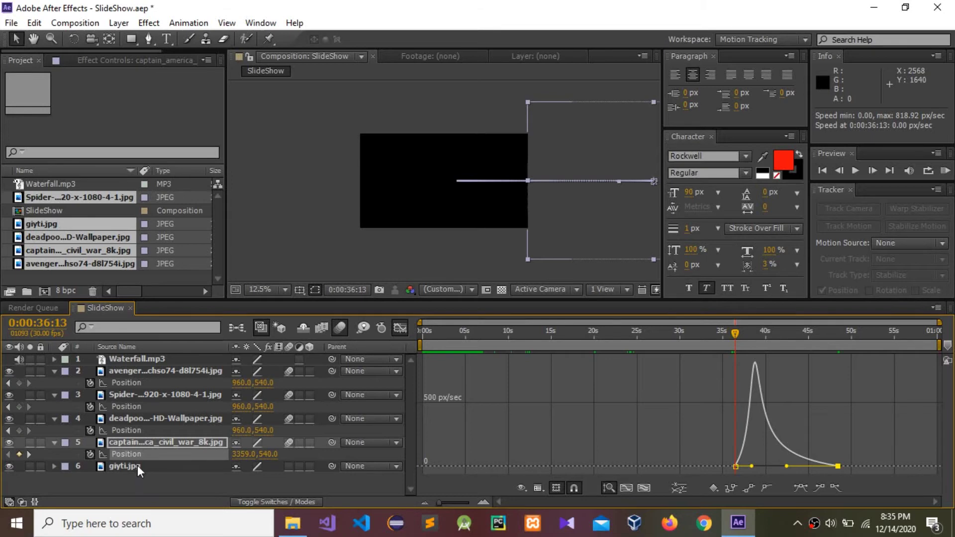
{"action": "left_click", "coordinate": [137, 466]}
{"action": "left_click", "coordinate": [399, 327]}
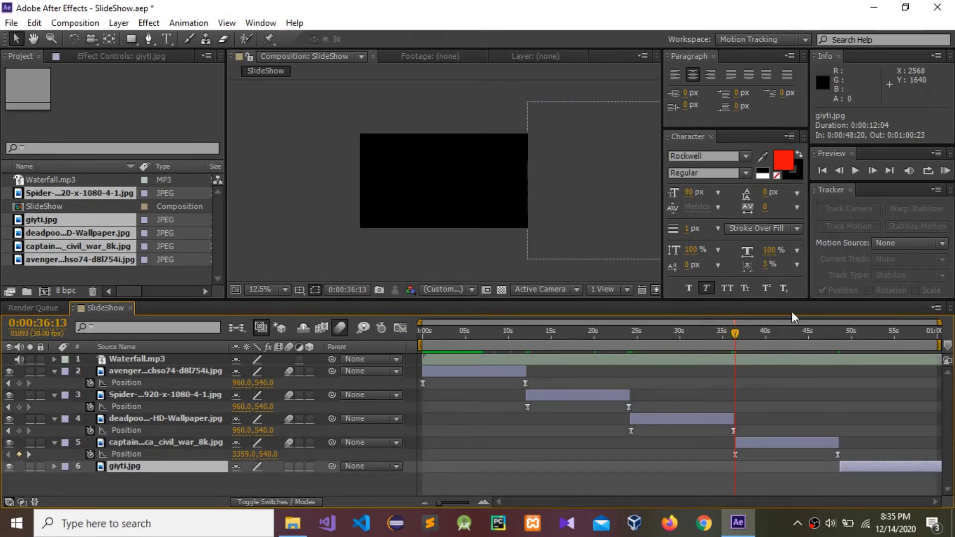
Add a Position keyframe to the giyti.jpg layer at 0:00:59:29, and move the current time to 0:00:48:20
{"action": "left_click_drag", "start_coordinate": [733, 332], "coordinate": [945, 476]}
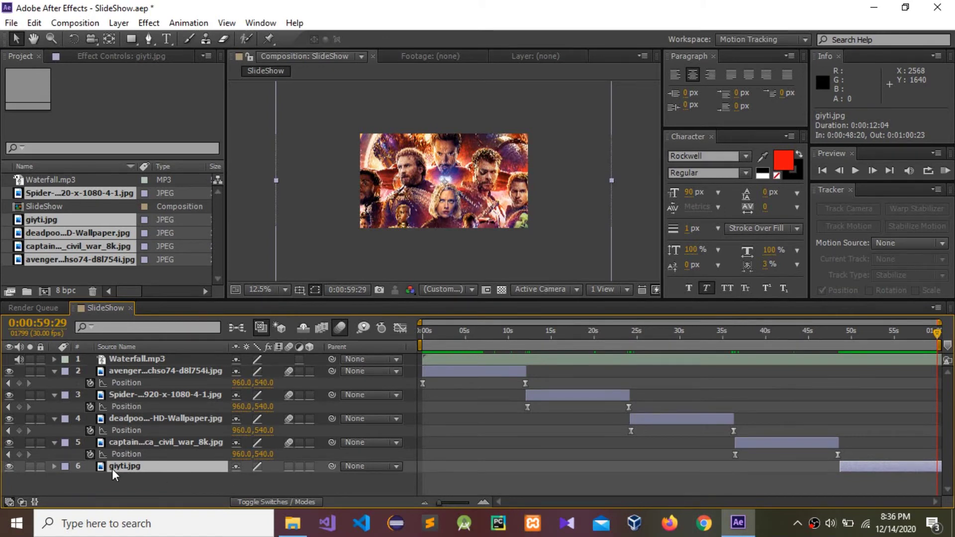
{"action": "key", "text": "p"}
{"action": "left_click", "coordinate": [90, 479]}
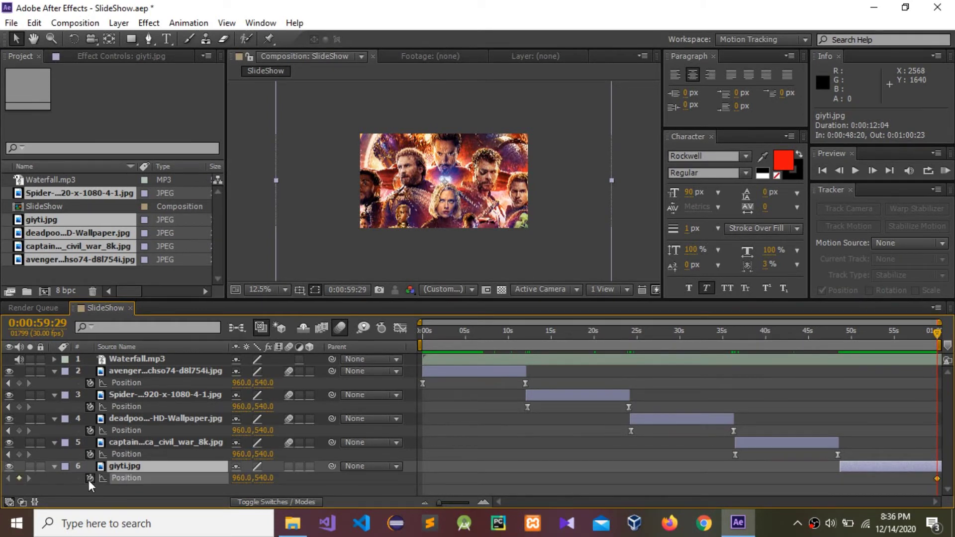
{"action": "left_click_drag", "start_coordinate": [936, 332], "coordinate": [837, 372]}
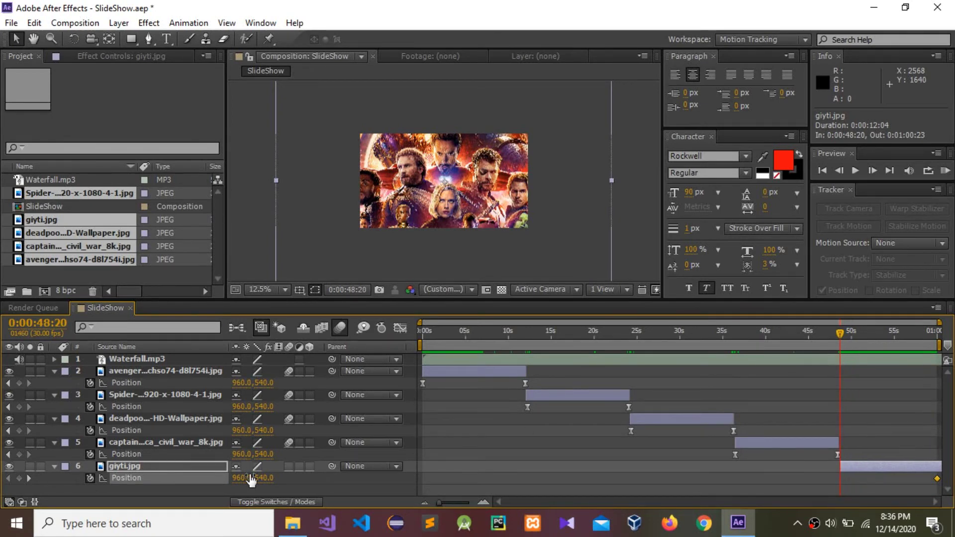
Try moving the giyti.jpg layer down to a vertical position of about 1164
{"action": "left_click_drag", "start_coordinate": [261, 480], "coordinate": [397, 477]}
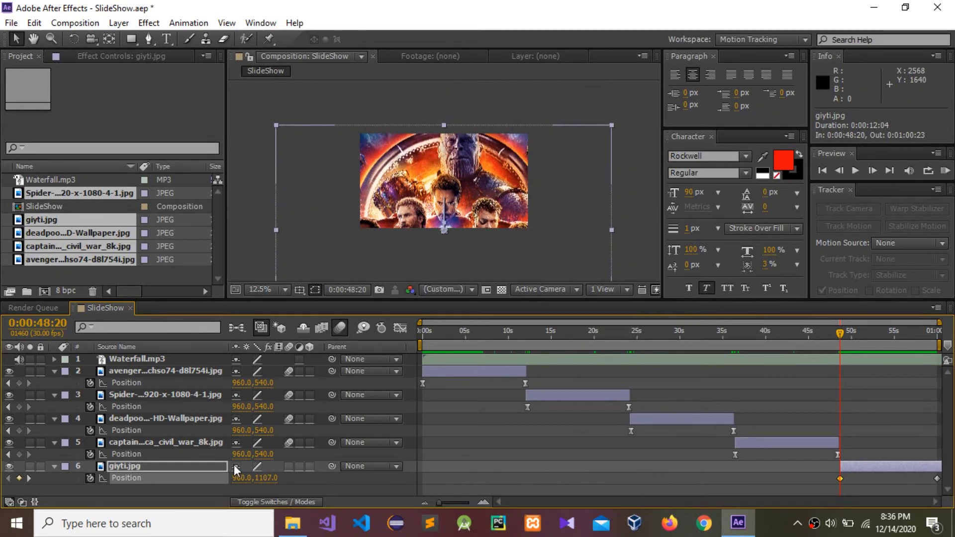
{"action": "left_click_drag", "start_coordinate": [263, 479], "coordinate": [106, 479]}
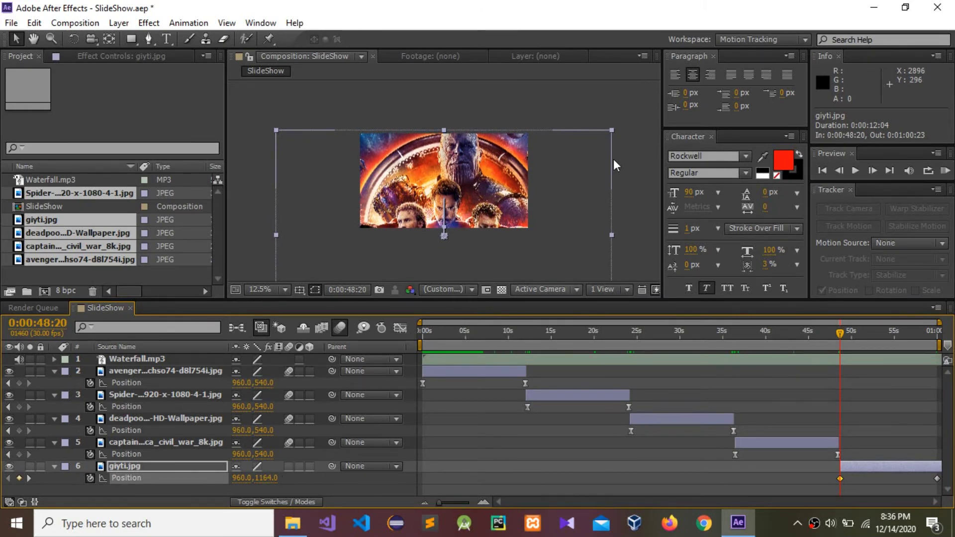
Scale the giyti.jpg layer's width to 50% to match the frame, and set its vertical position to 540
{"action": "left_click_drag", "start_coordinate": [612, 235], "coordinate": [529, 231]}
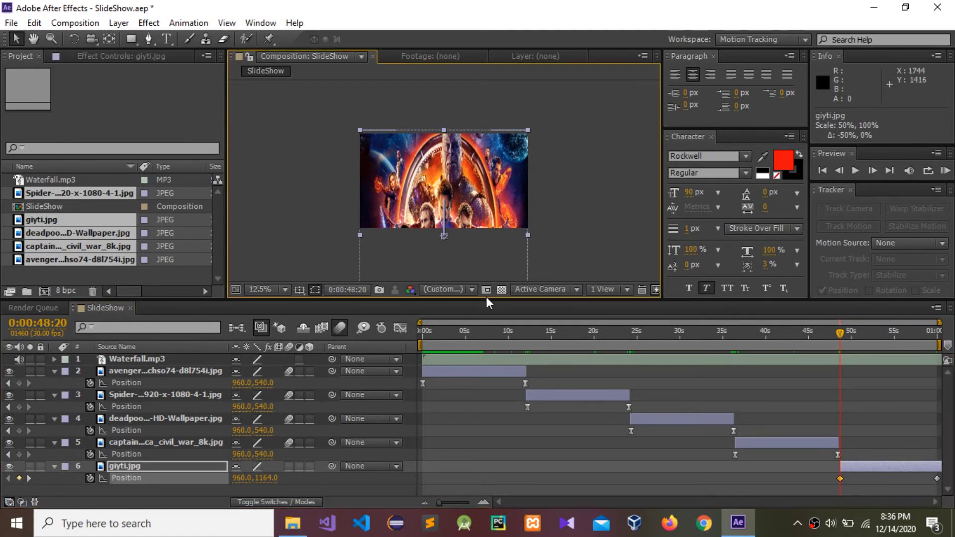
{"action": "left_click", "coordinate": [267, 478]}
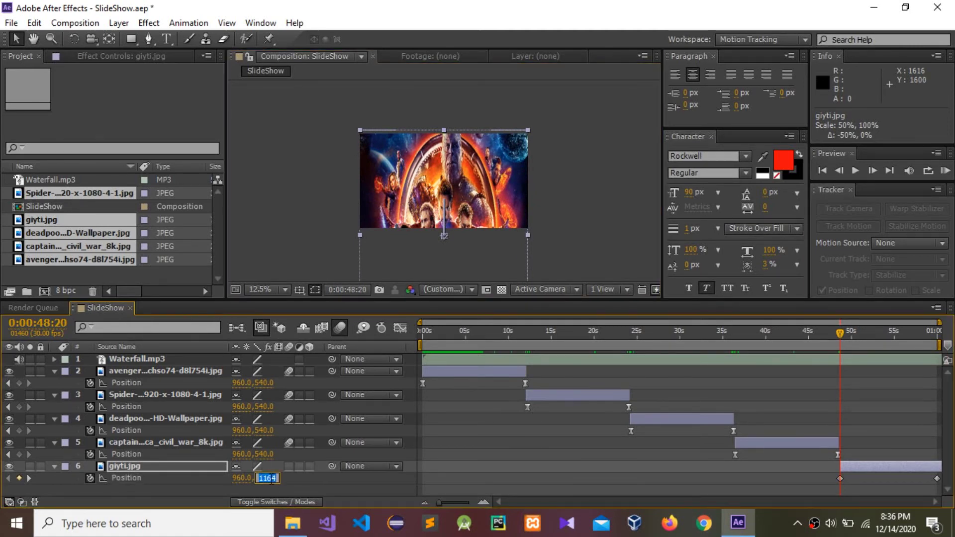
{"action": "type", "text": "540"}
{"action": "left_click", "coordinate": [351, 228]}
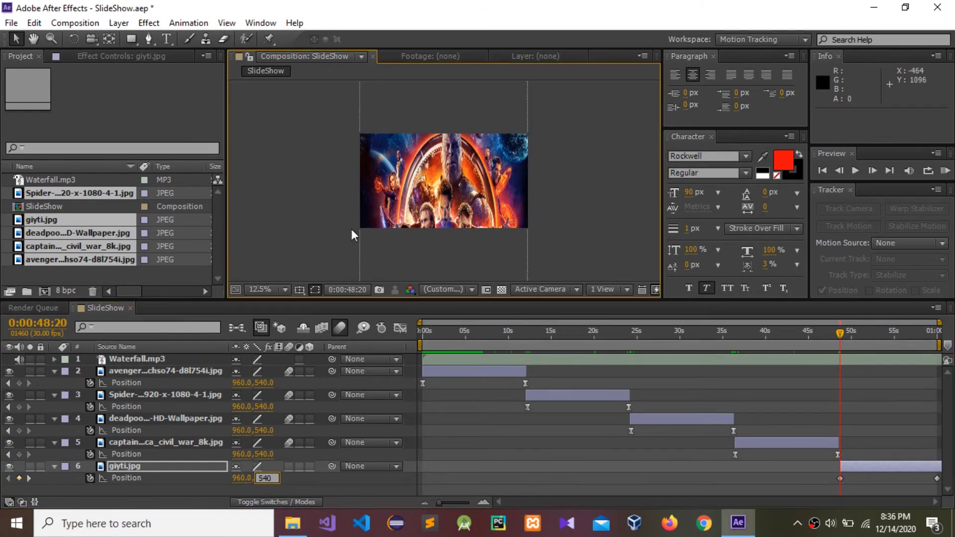
Scale the giyti.jpg layer's height to about 47% so the image fits the composition frame
{"action": "key", "text": "comma"}
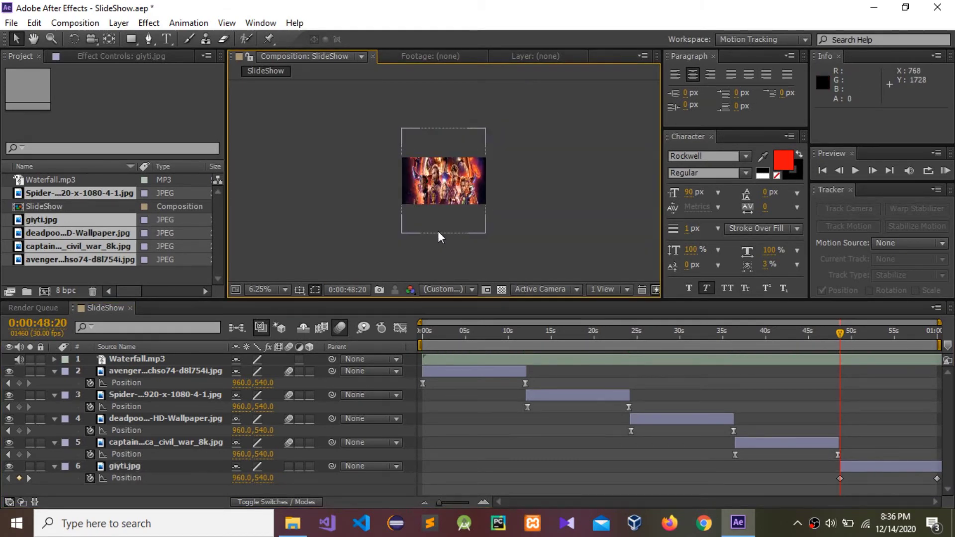
{"action": "left_click_drag", "start_coordinate": [441, 232], "coordinate": [437, 204]}
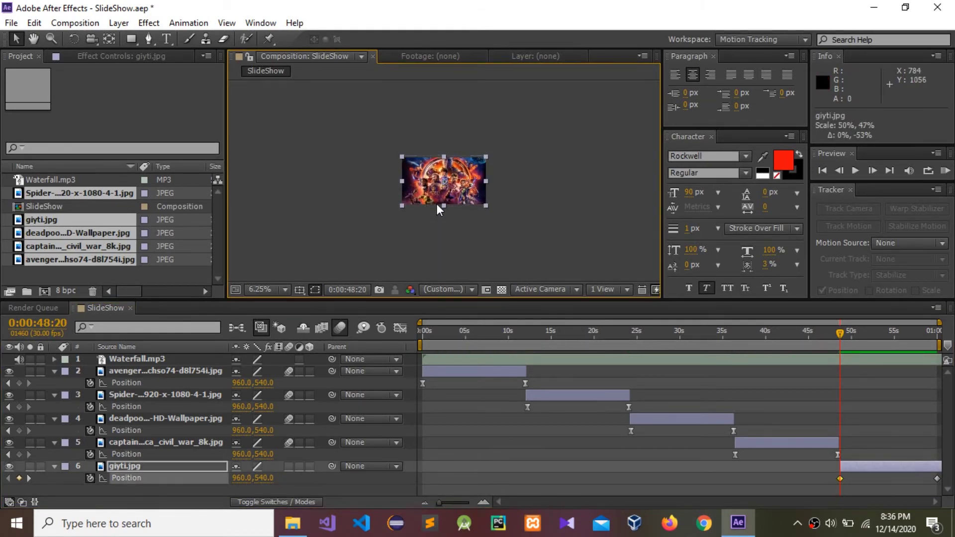
{"action": "key", "text": "comma"}
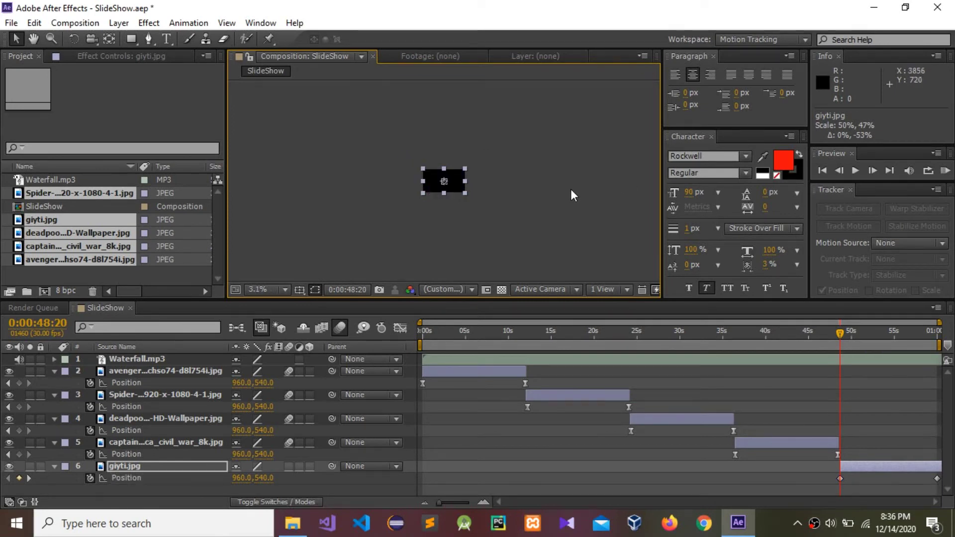
{"action": "key", "text": "period"}
{"action": "key", "text": "period"}
{"action": "key", "text": "period"}
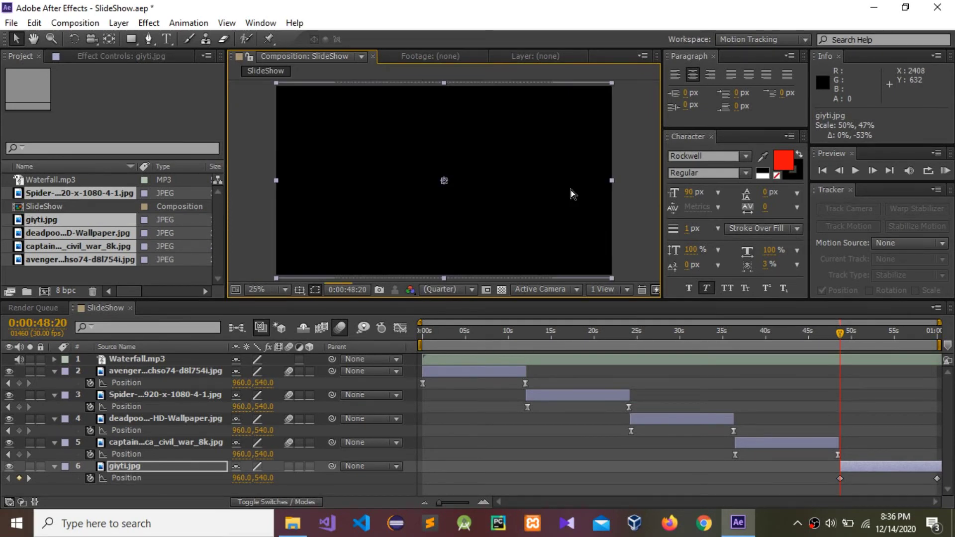
{"action": "key", "text": "comma"}
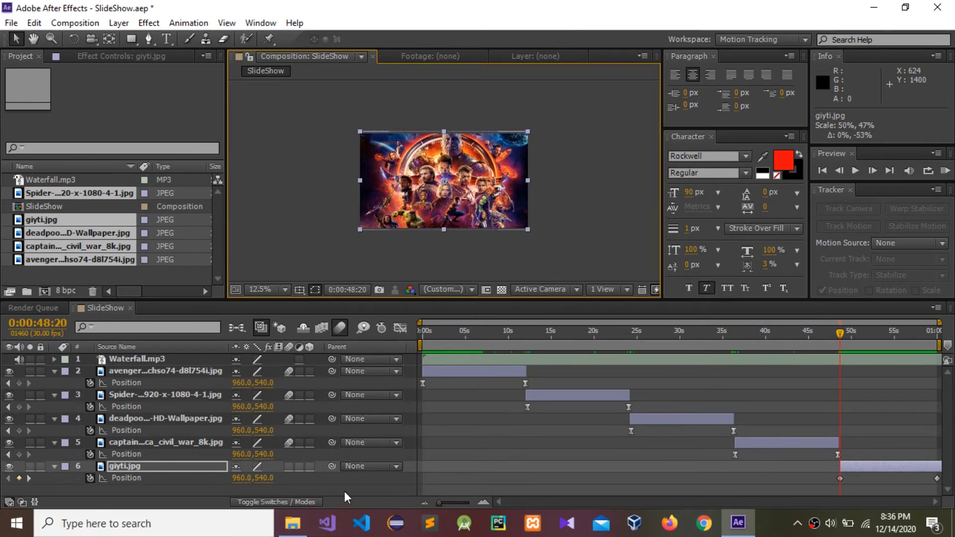
At 0:00:48:20, set the giyti.jpg layer's position to about -957, 1641 so it starts off-screen beyond the frame's lower-left corner
{"action": "left_click_drag", "start_coordinate": [264, 478], "coordinate": [500, 503]}
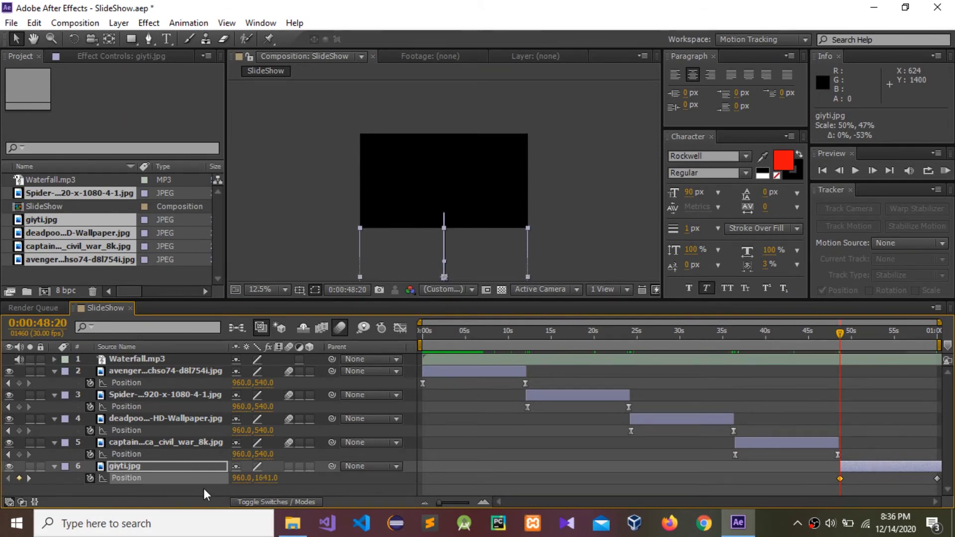
{"action": "left_click_drag", "start_coordinate": [234, 482], "coordinate": [163, 489]}
{"action": "left_click_drag", "start_coordinate": [238, 482], "coordinate": [169, 490]}
{"action": "mouse_move", "coordinate": [237, 481]}
{"action": "left_mouse_down"}
{"action": "mouse_move", "coordinate": [192, 486]}
{"action": "mouse_move", "coordinate": [235, 489]}
{"action": "mouse_move", "coordinate": [191, 485]}
{"action": "mouse_move", "coordinate": [227, 481]}
{"action": "left_mouse_up"}
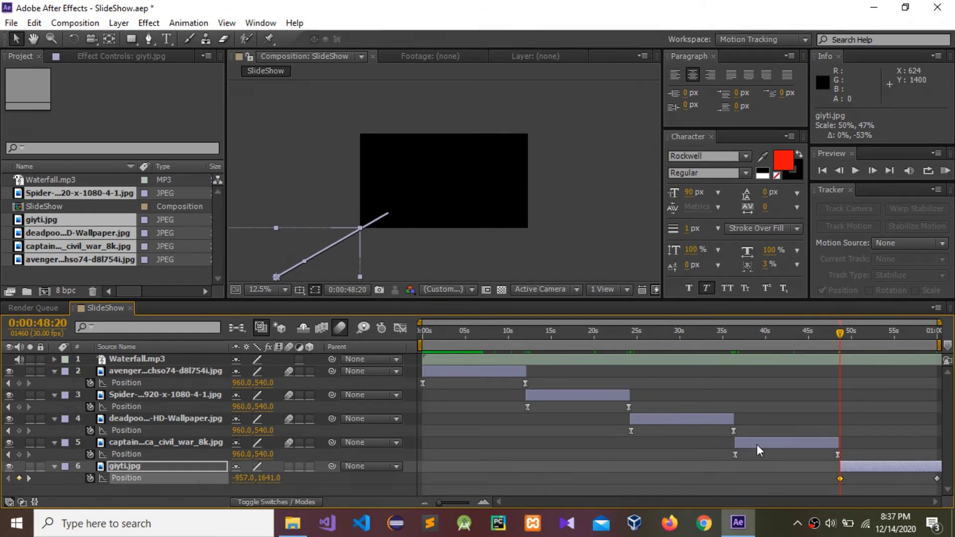
Apply Easy Ease to both Position keyframes of the giyti.jpg layer and reshape the speed curve to peak near the start
{"action": "left_click_drag", "start_coordinate": [829, 478], "coordinate": [946, 483]}
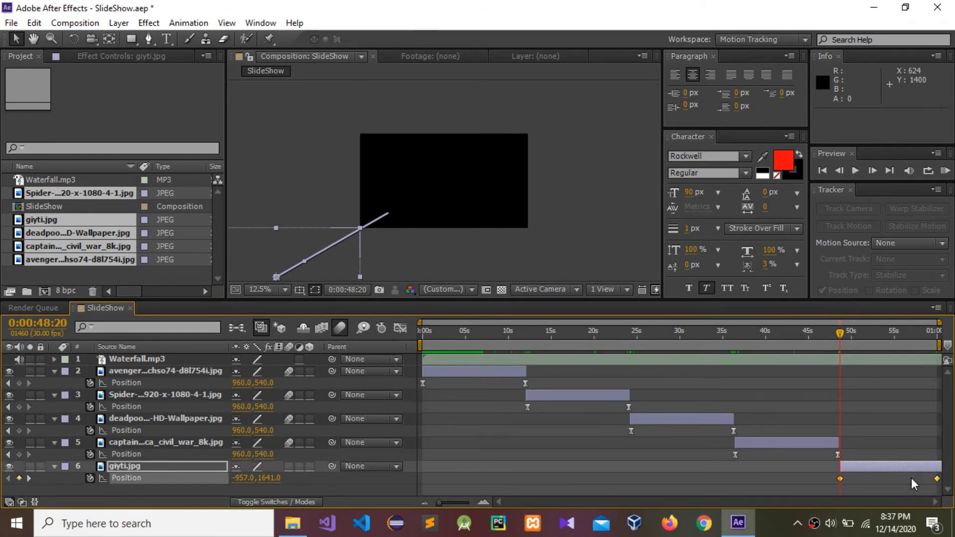
{"action": "key", "text": "F9"}
{"action": "key", "text": "shift+F3"}
{"action": "left_click", "coordinate": [934, 468]}
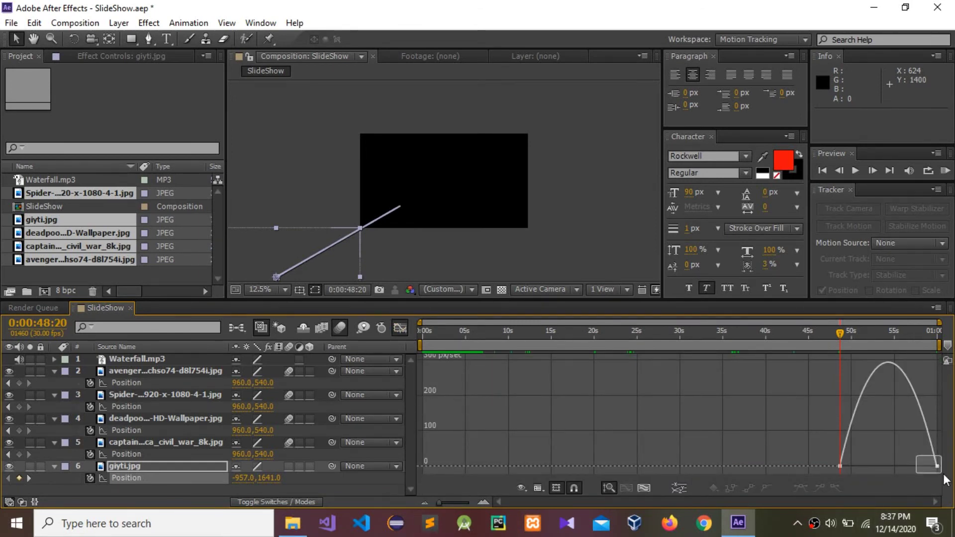
{"action": "left_click_drag", "start_coordinate": [920, 467], "coordinate": [855, 466]}
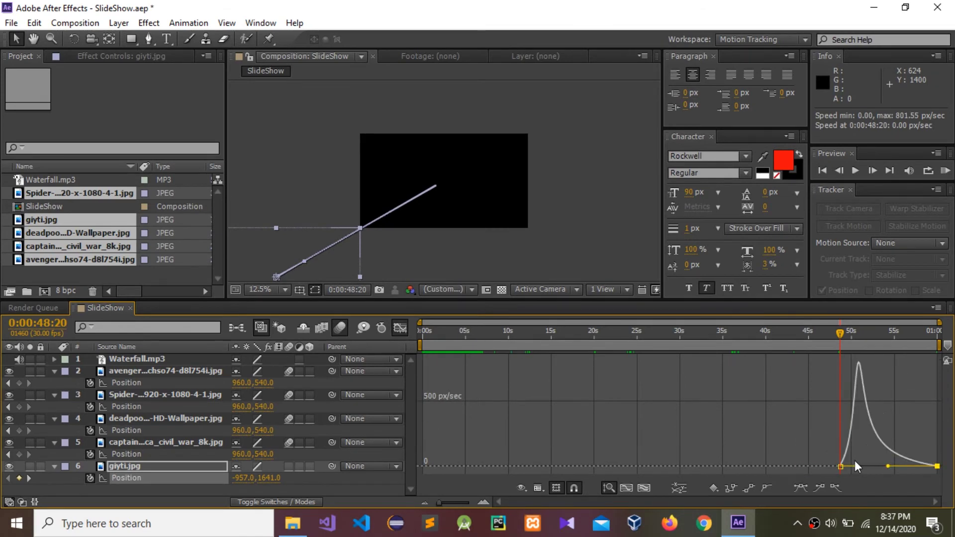
Enable motion blur for the giyti.jpg layer and return to the layer bar view of the timeline
{"action": "left_click", "coordinate": [288, 467]}
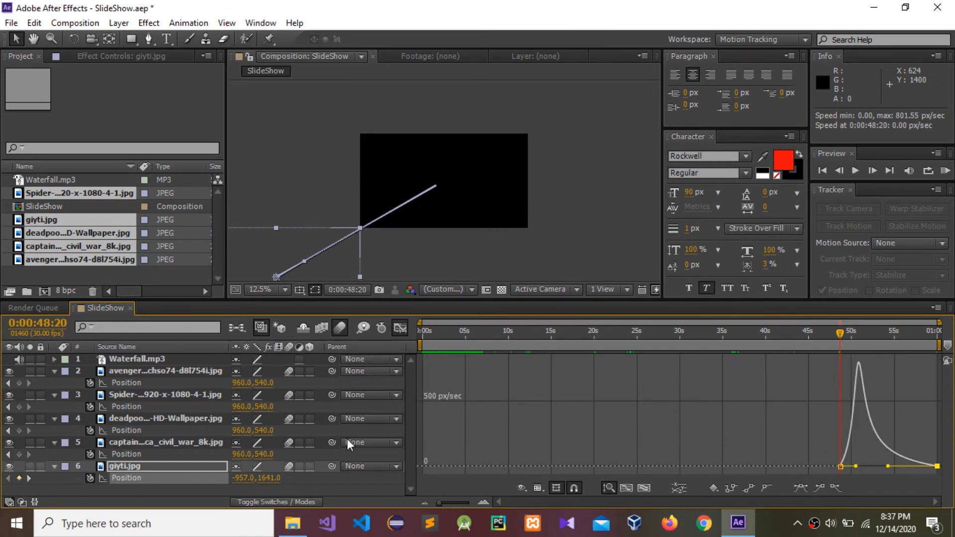
{"action": "left_click", "coordinate": [338, 329]}
{"action": "left_click", "coordinate": [400, 328]}
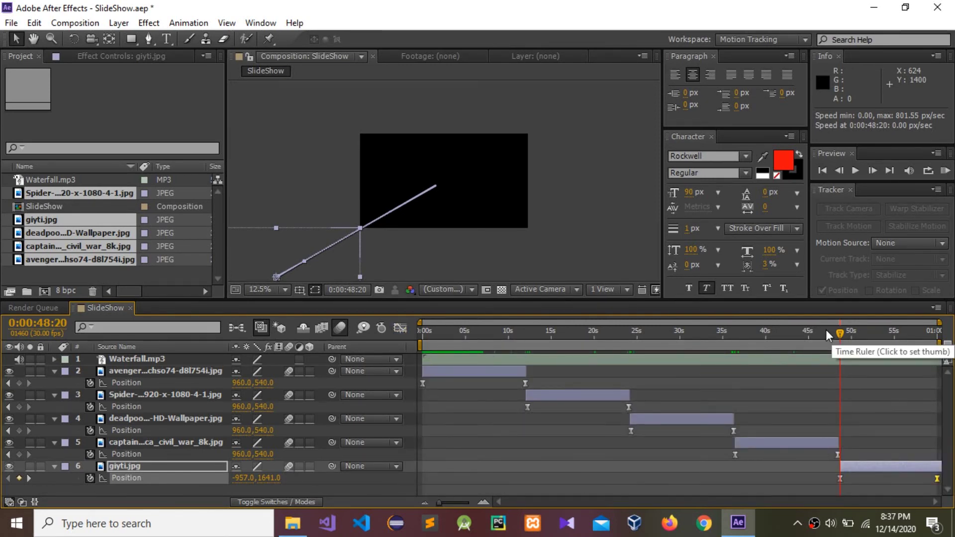
With the current time at 0:00:00:00, pre-compose all layers into a composition named New SlideShow, moving all attributes into it
{"action": "left_click_drag", "start_coordinate": [779, 343], "coordinate": [416, 344]}
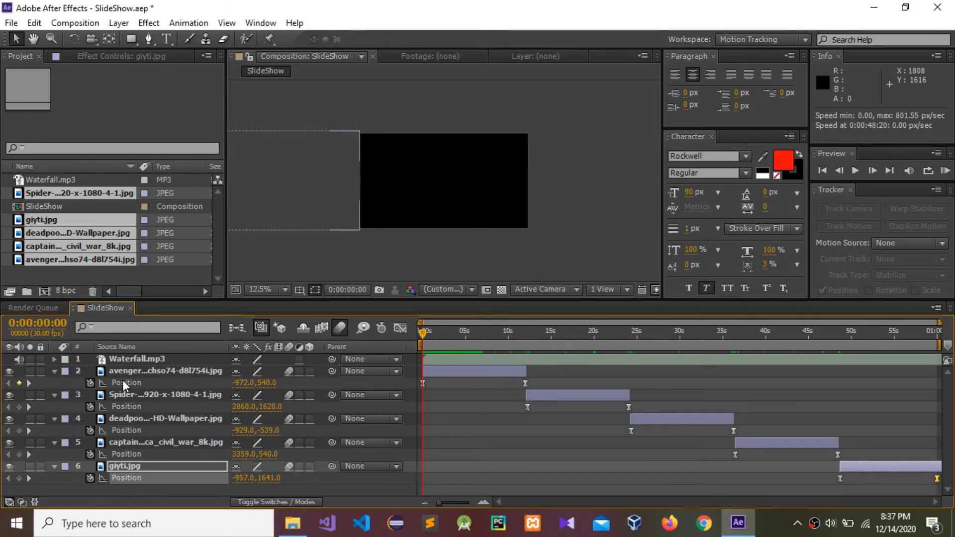
{"action": "left_click", "coordinate": [127, 360]}
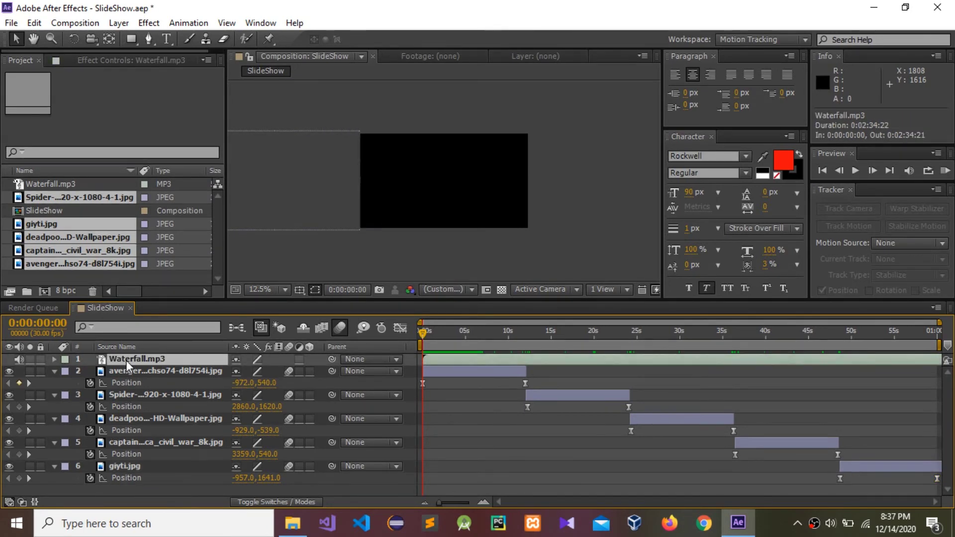
{"action": "key", "text": "ctrl+a"}
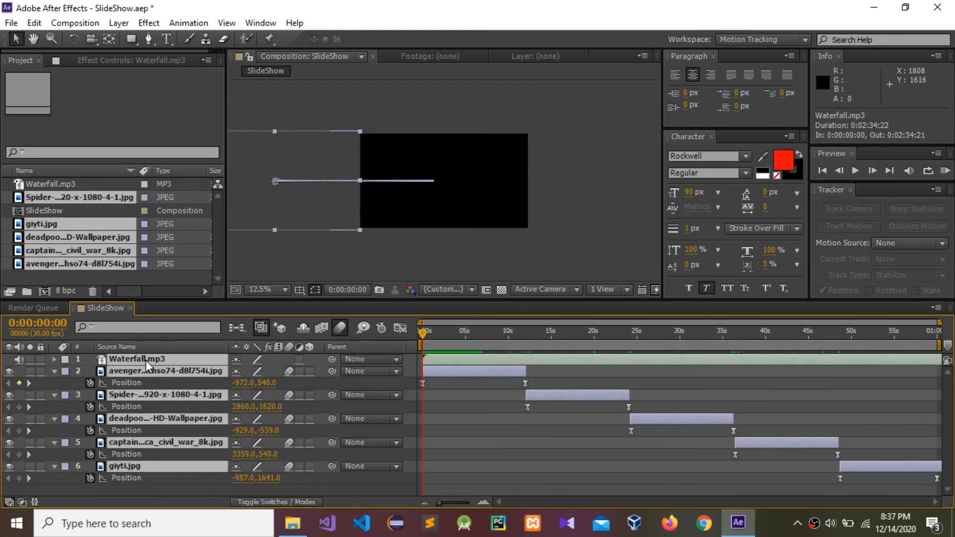
{"action": "right_click", "coordinate": [145, 360]}
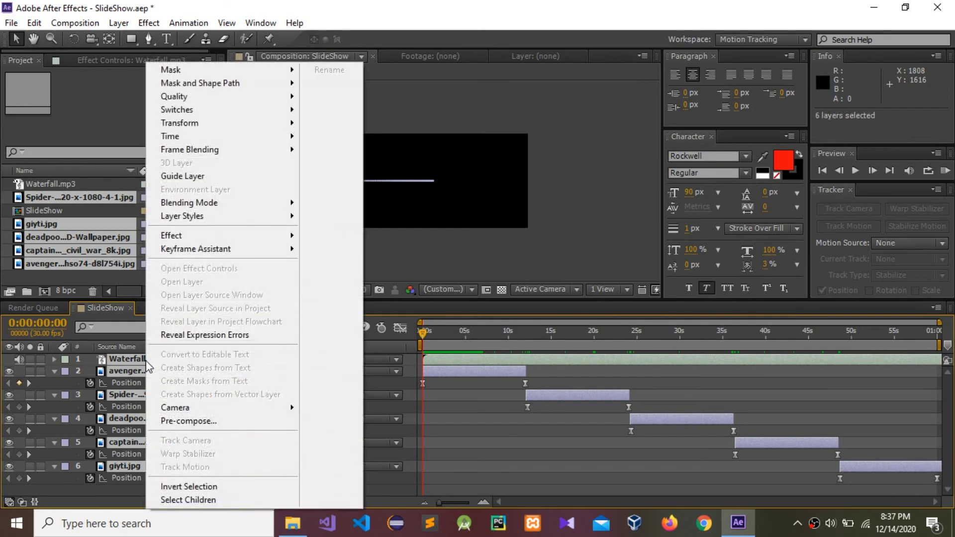
{"action": "left_click", "coordinate": [214, 424]}
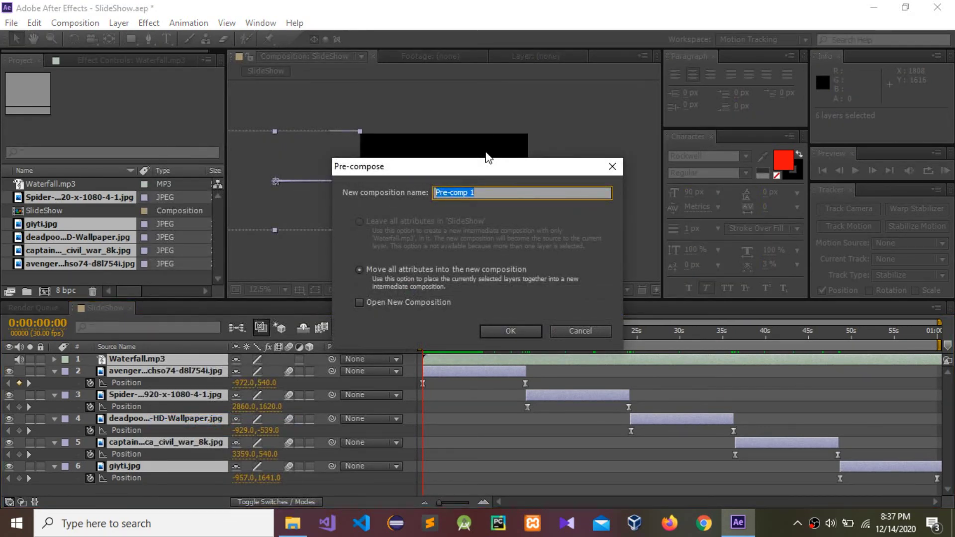
{"action": "type", "text": "New SlideShow"}
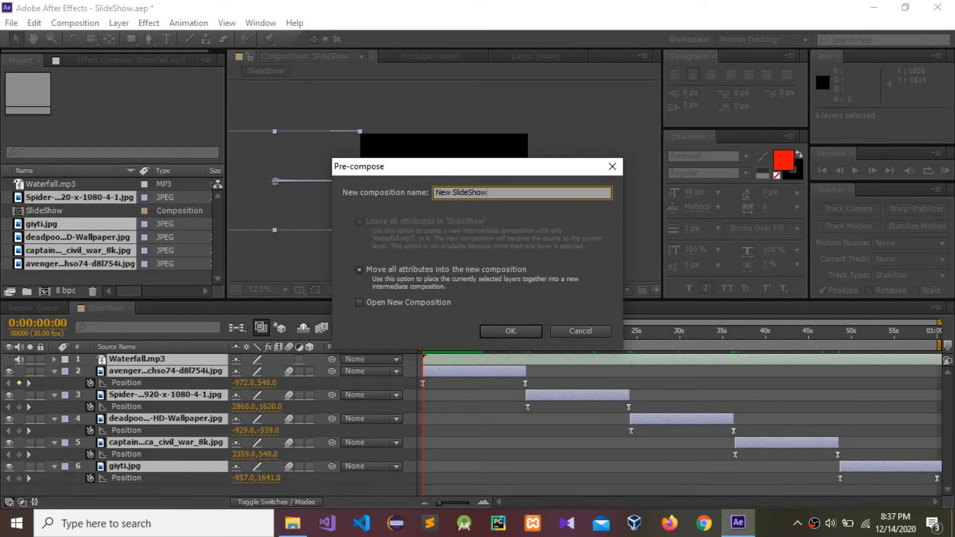
{"action": "left_click", "coordinate": [511, 331]}
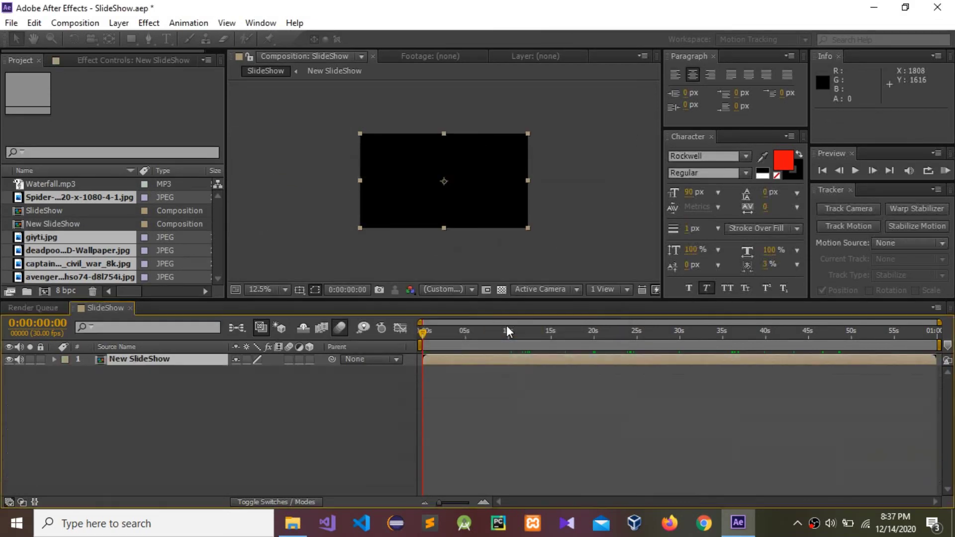
Run a RAM preview of the finished slideshow with its background music
{"action": "left_click", "coordinate": [945, 171]}
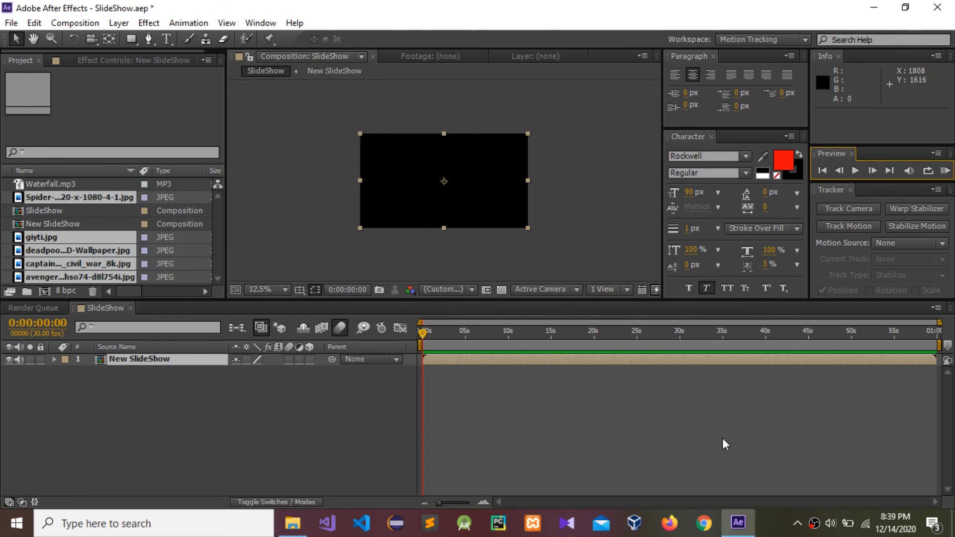
{"action": "left_click", "coordinate": [768, 534]}
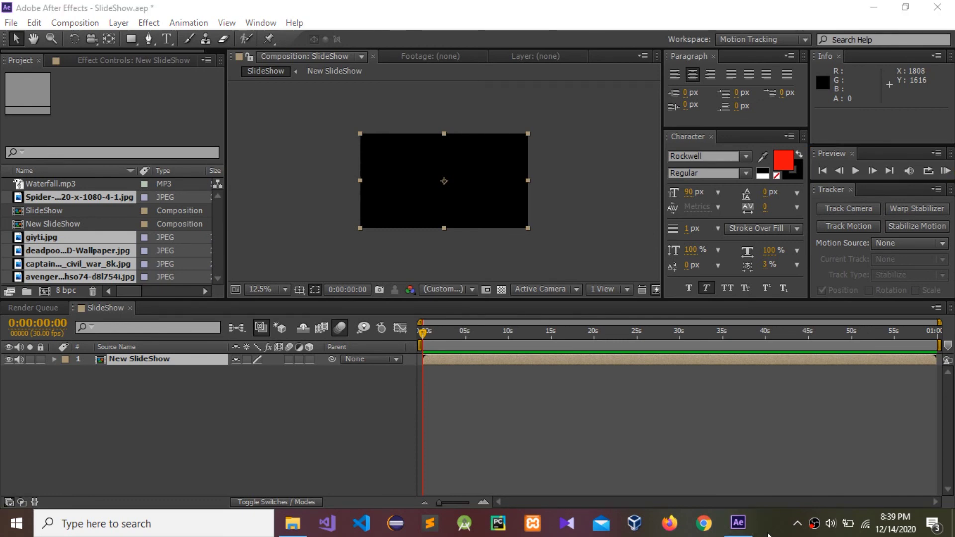